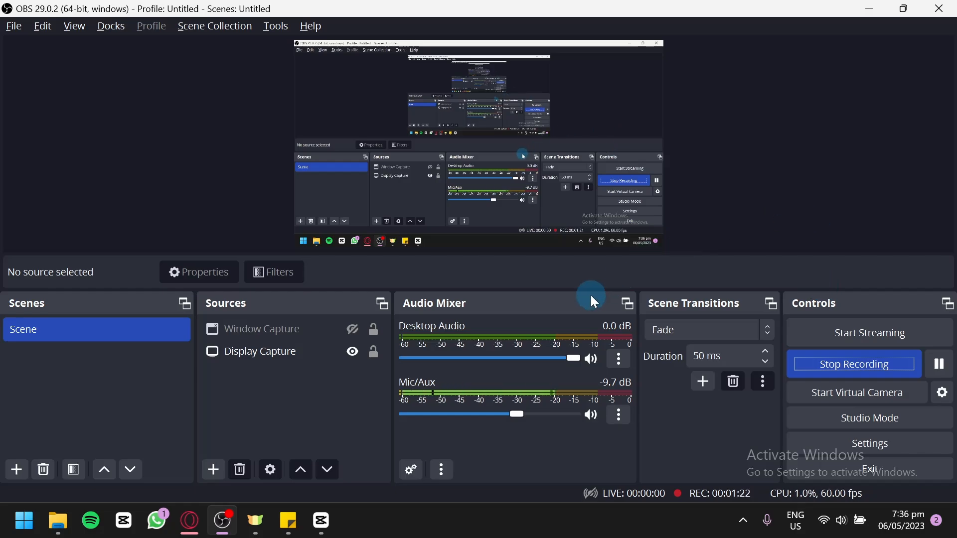
Step: Open the OBS Studio website by searching Google for obs in a new browser tab
mouse_move(190, 521)
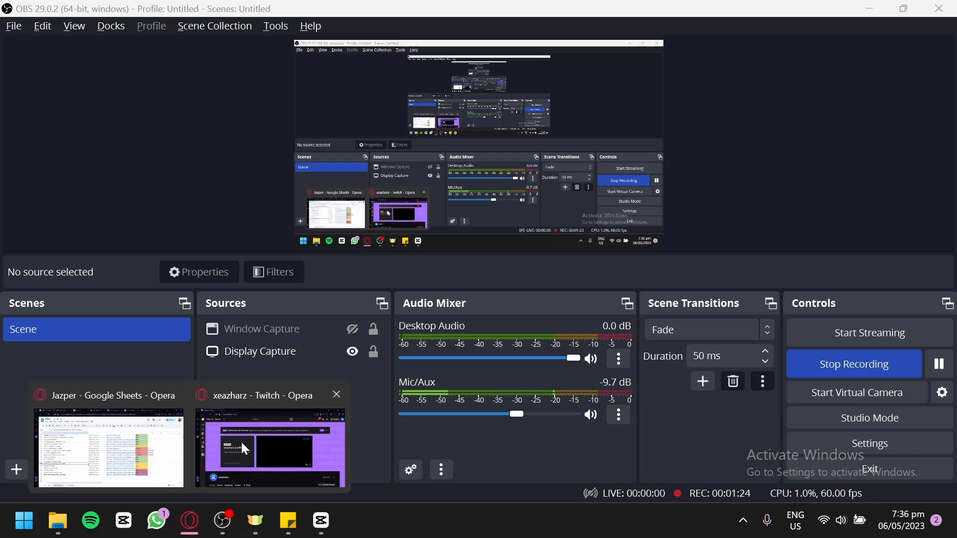
click(242, 443)
click(188, 10)
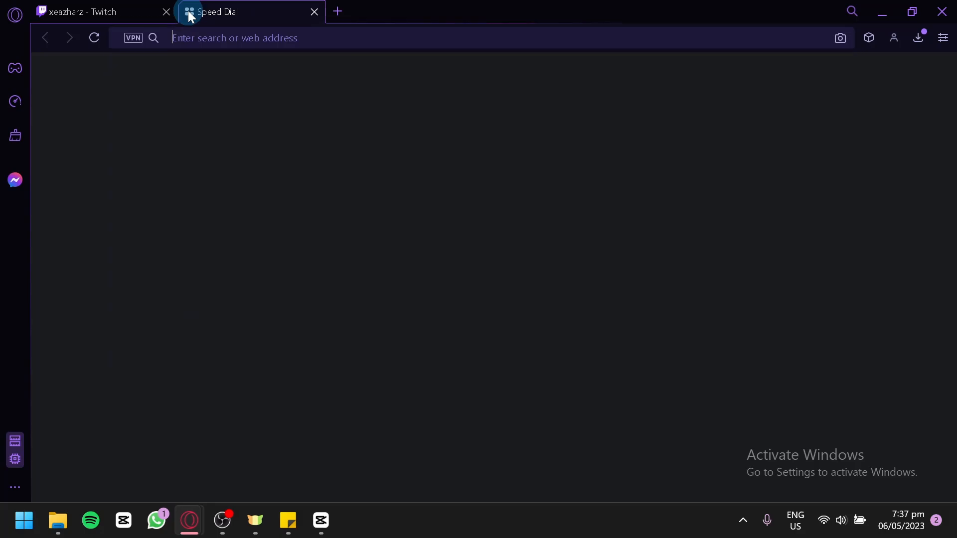
text(obs)
key(Return)
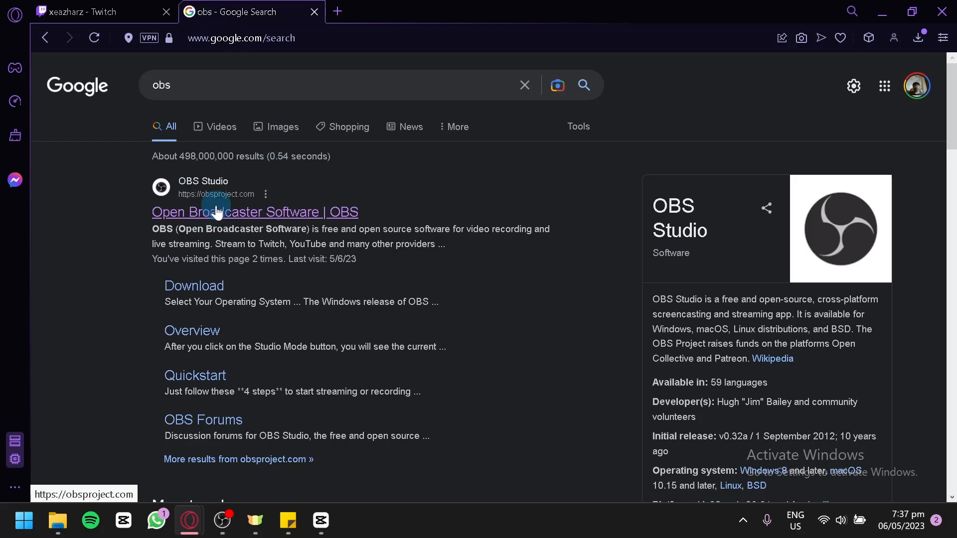
click(184, 216)
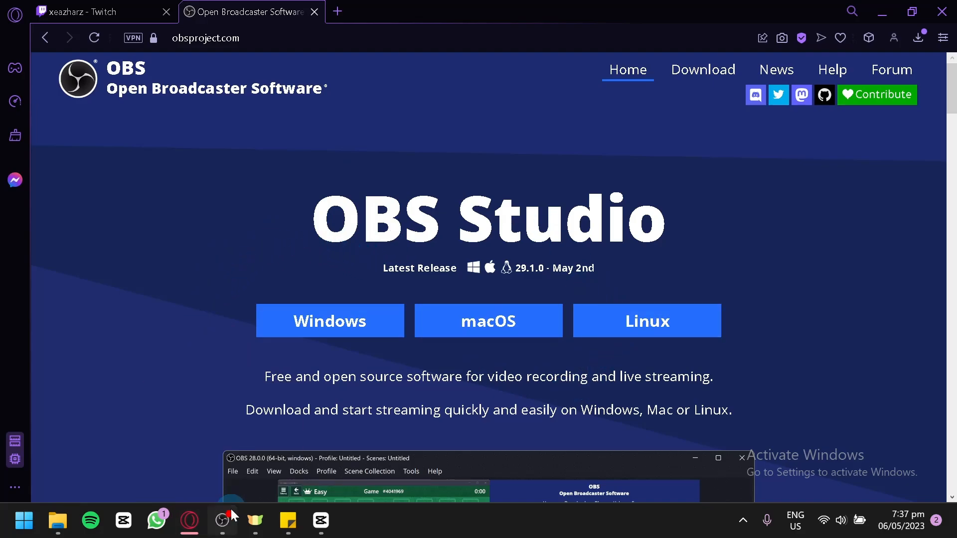
Step: Switch back to OBS and add a new Game Capture source to the scene
click(223, 519)
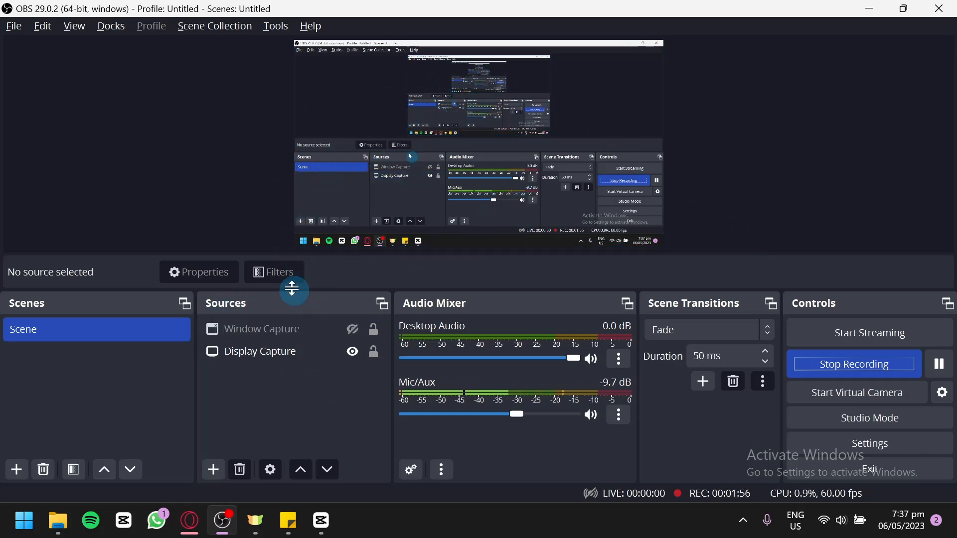
click(214, 473)
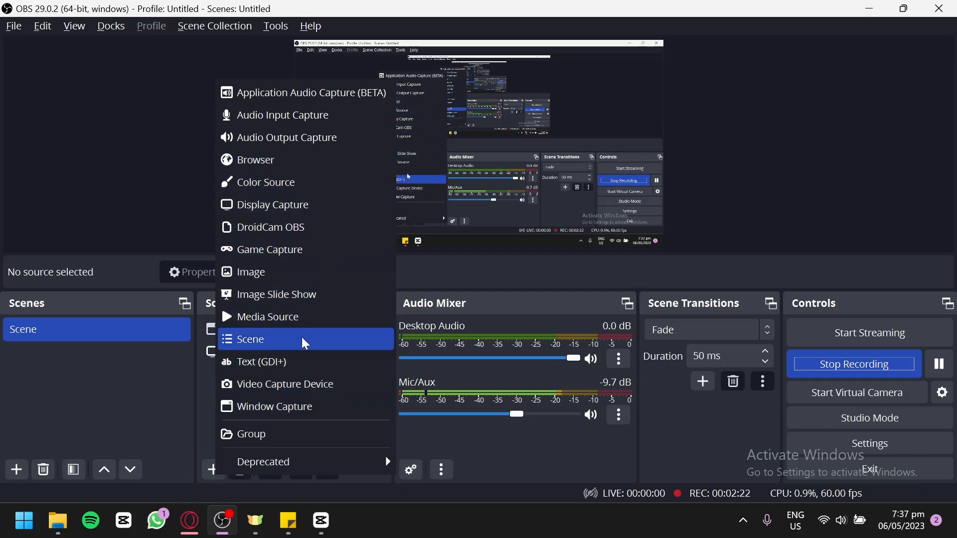
click(415, 277)
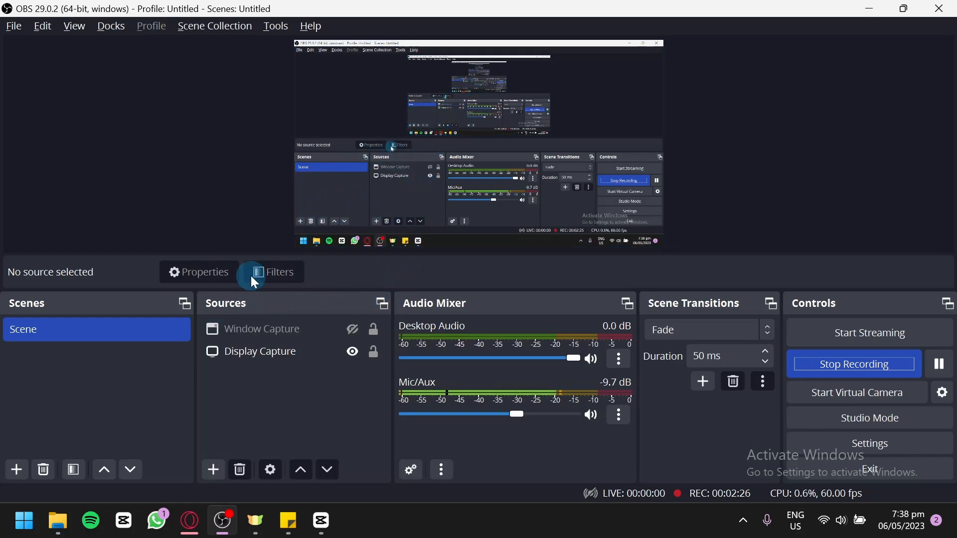
click(215, 469)
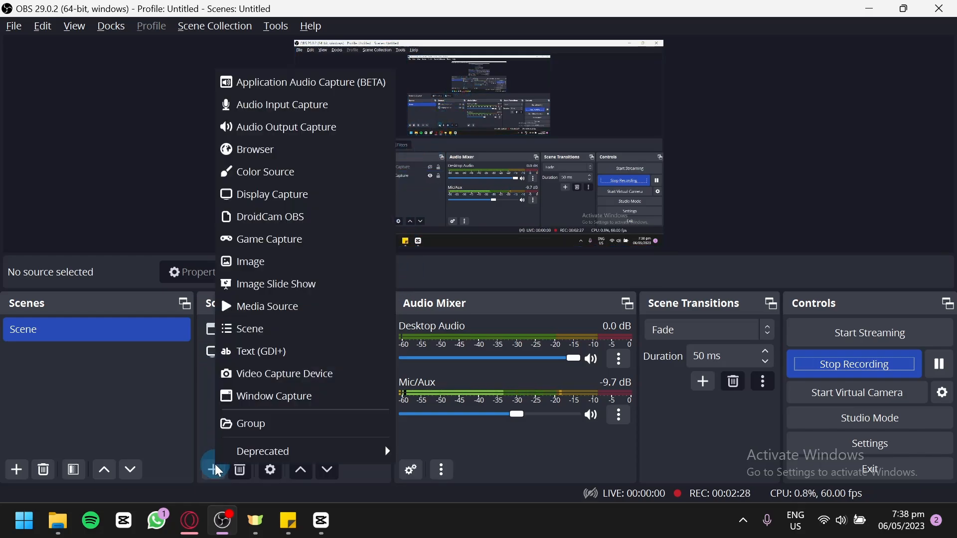
click(271, 229)
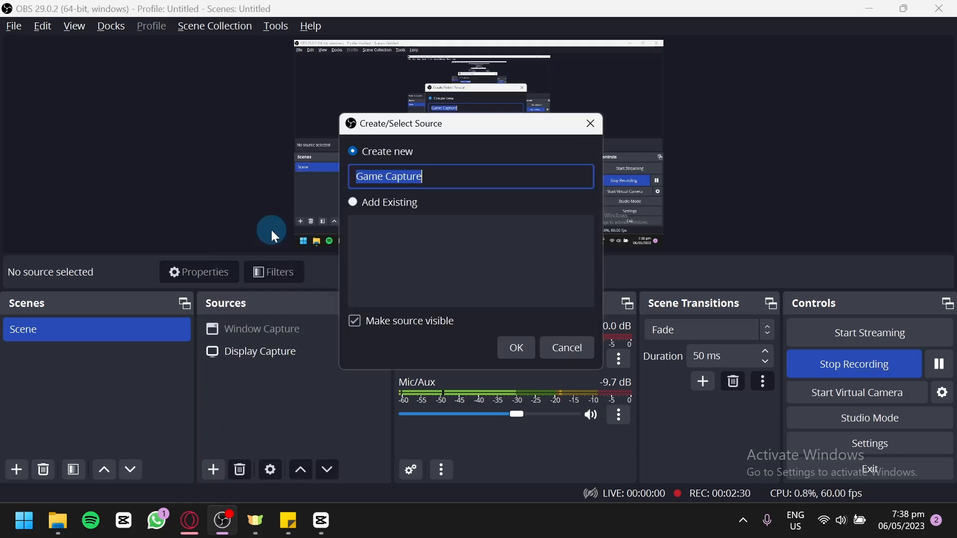
click(512, 346)
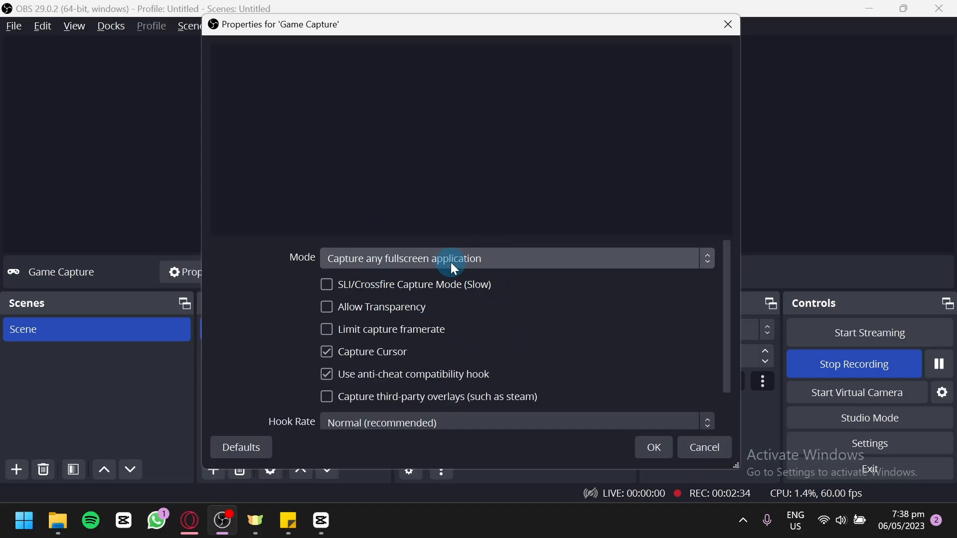
Step: Set the Game Capture mode to Capture specific window and confirm its properties
click(349, 261)
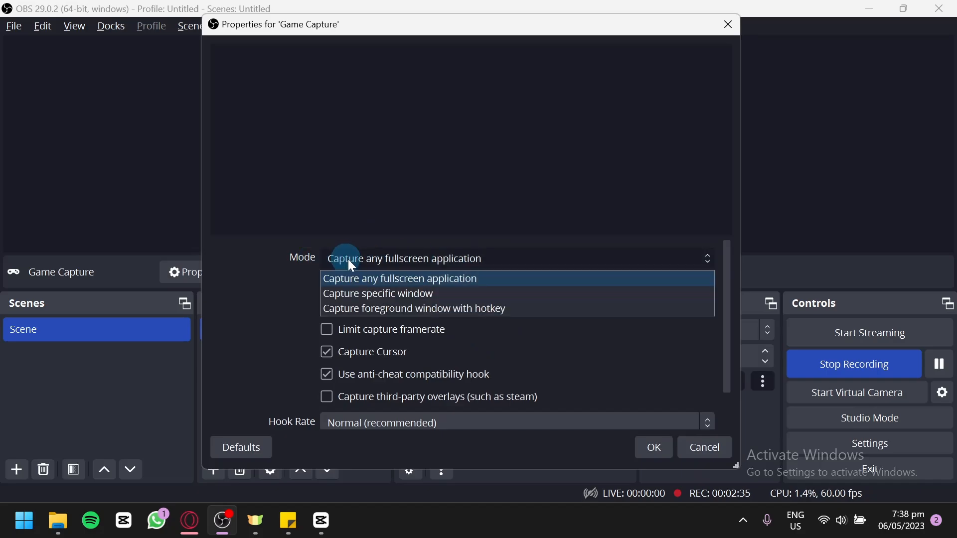
click(391, 295)
click(381, 289)
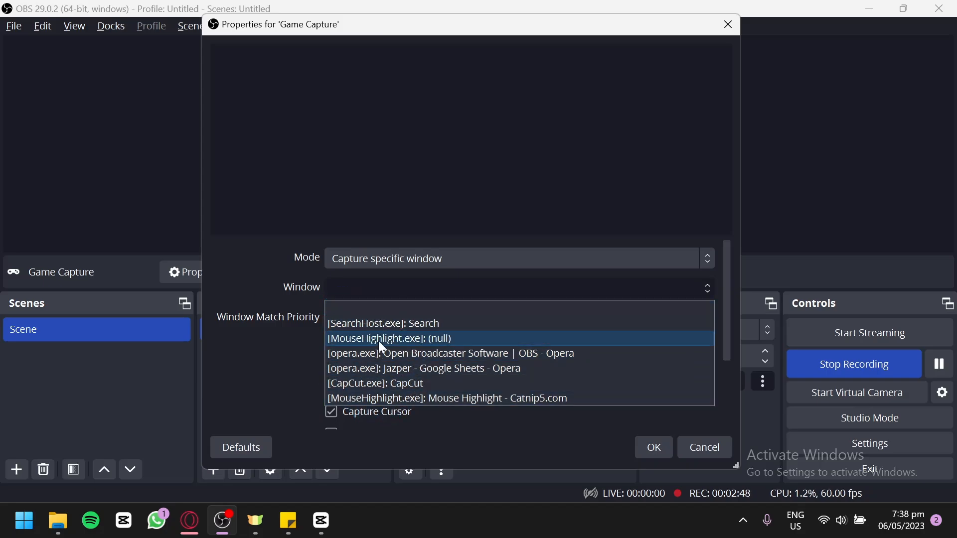
click(393, 291)
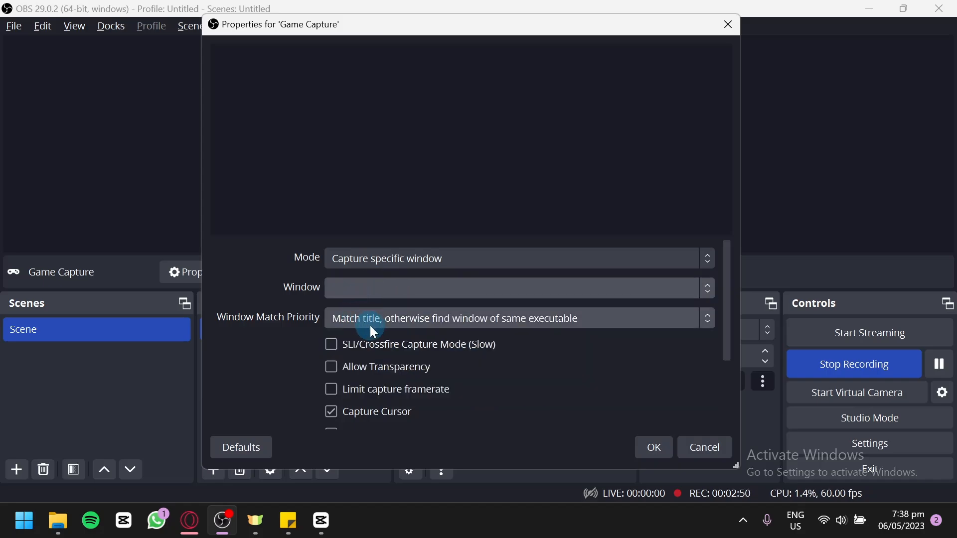
scroll(379, 343, down, 3)
scroll(599, 411, up, 2)
click(653, 447)
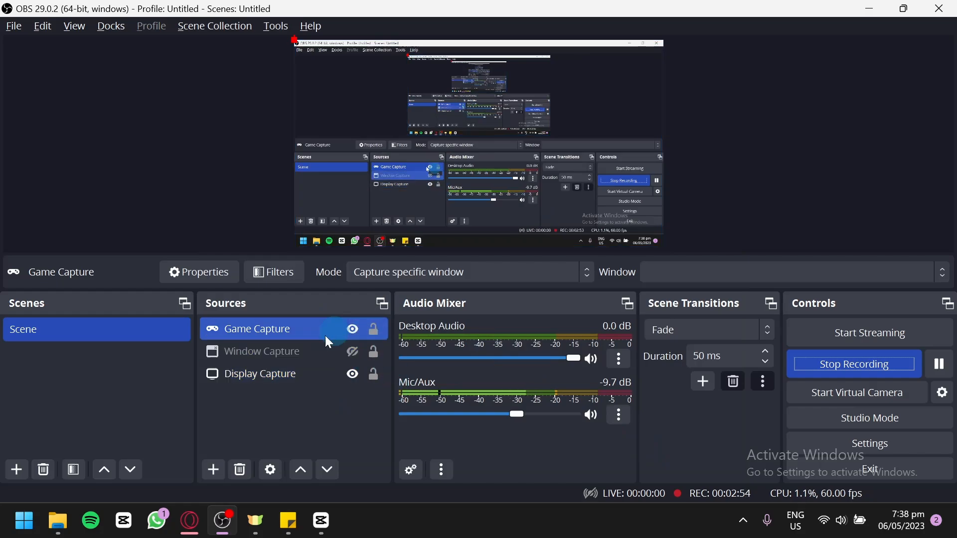
Step: Hide the Game Capture source and open the Video settings to review the resolutions
click(354, 328)
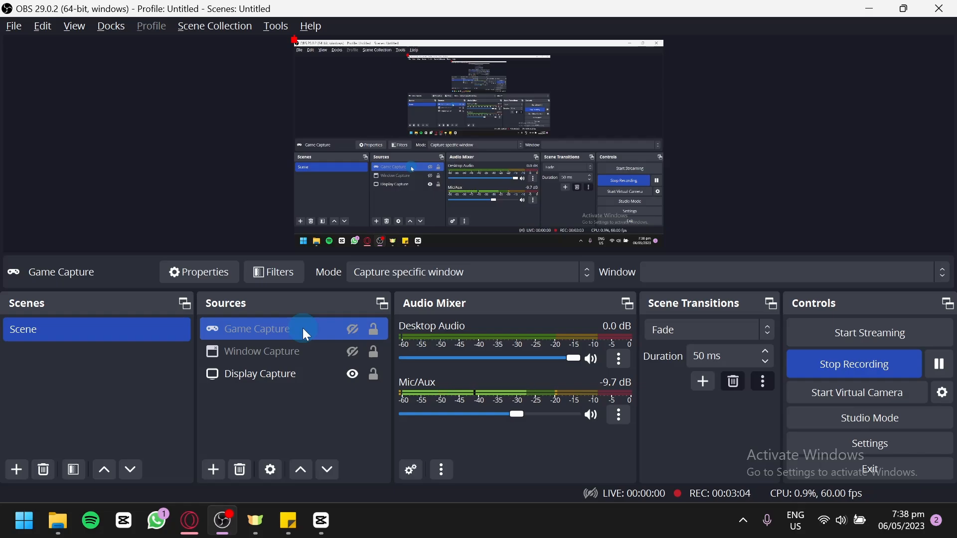
click(874, 444)
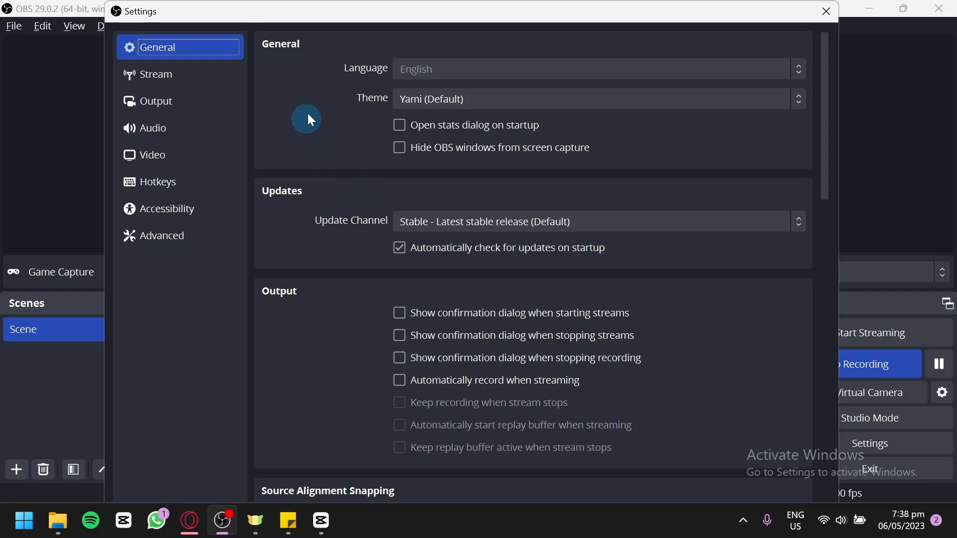
click(201, 158)
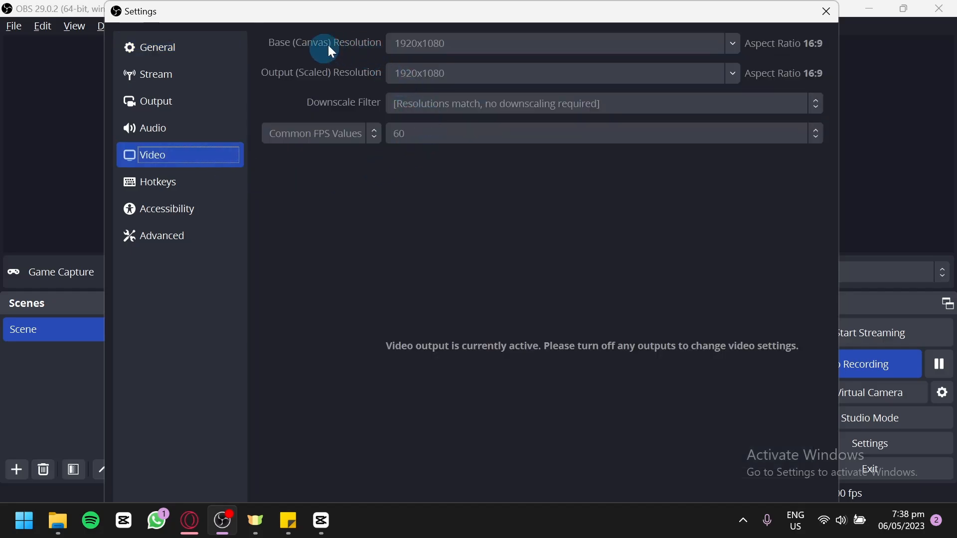
click(561, 83)
click(377, 61)
Step: Set the streaming video bitrate to 20000 Kbps in the Output settings and apply the change
click(212, 107)
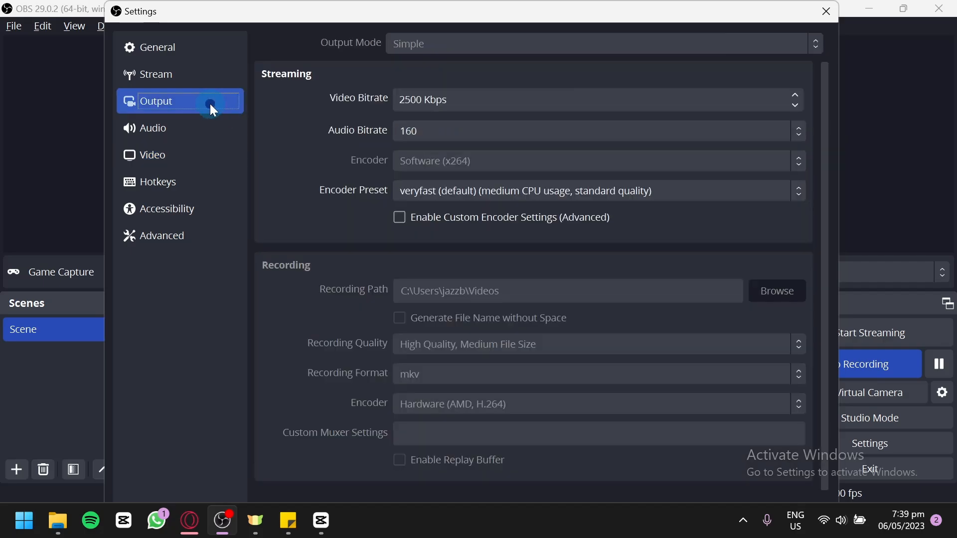
click(359, 158)
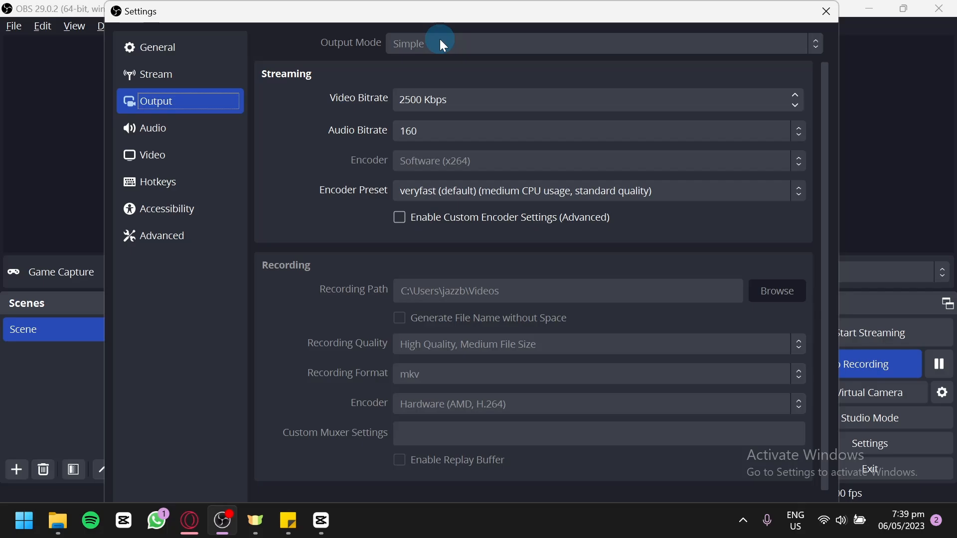
click(411, 101)
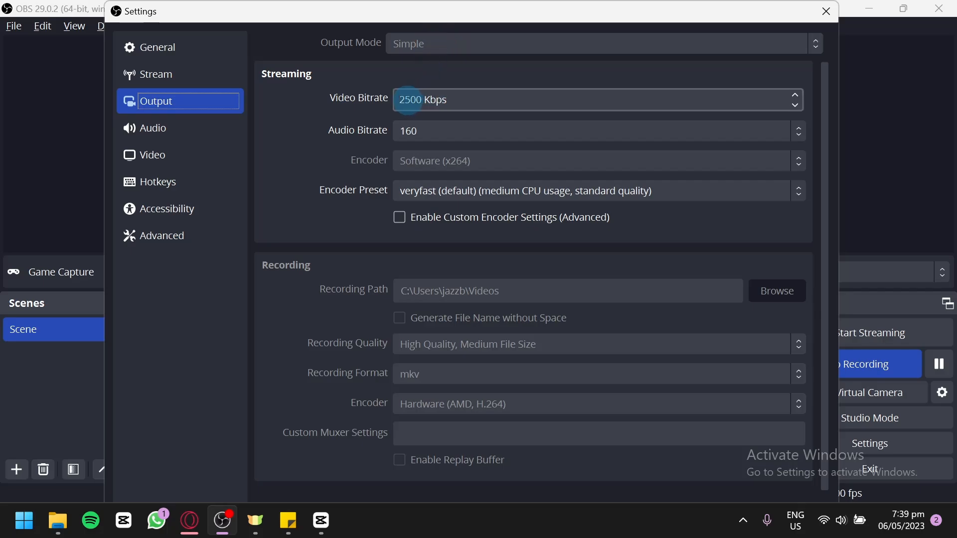
click(401, 100)
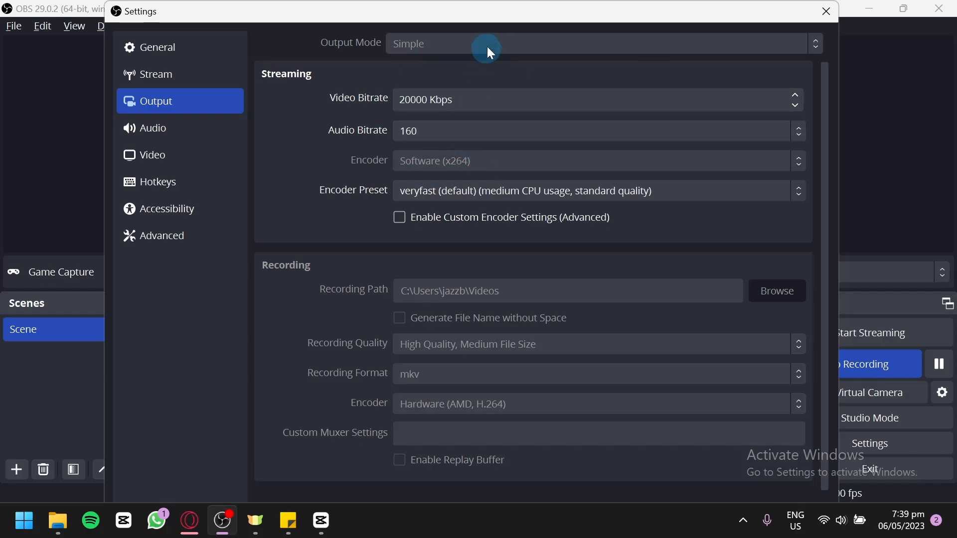
click(463, 7)
mouse_move(462, 7)
mouse_down()
mouse_move(459, 78)
mouse_move(450, 15)
mouse_up()
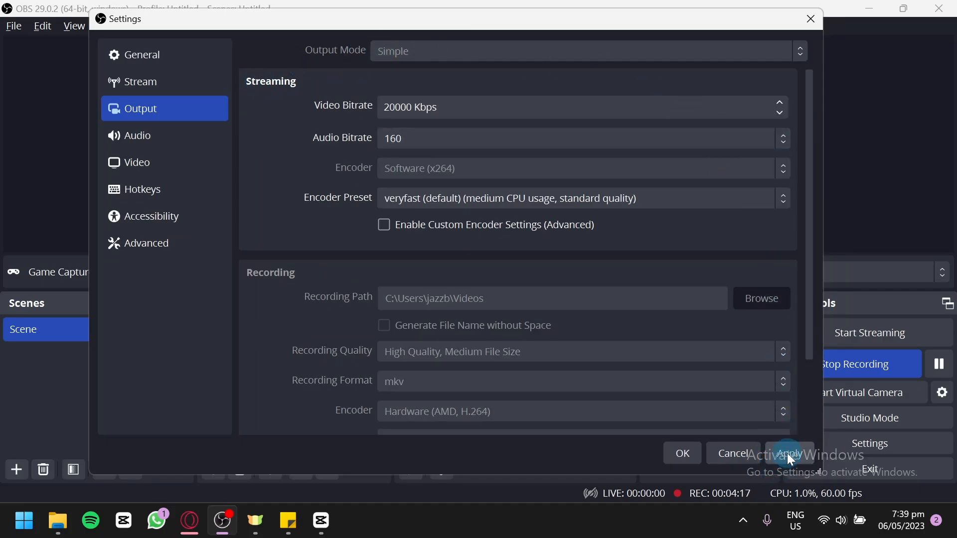
click(720, 455)
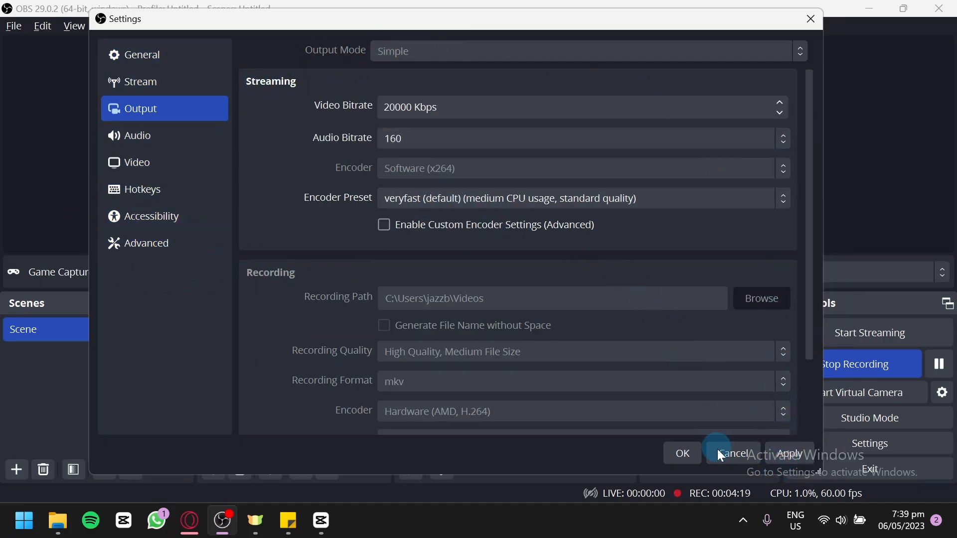
click(786, 451)
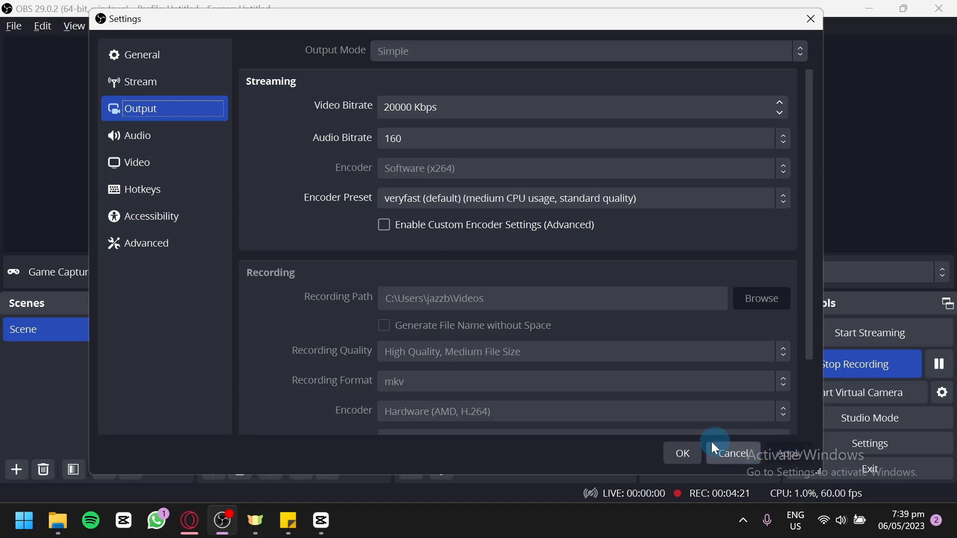
click(675, 453)
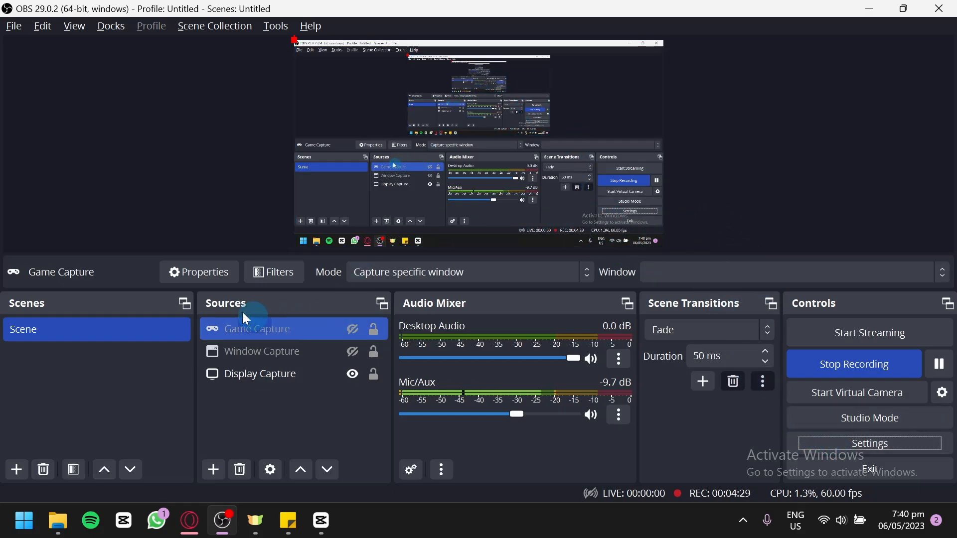
Step: Switch to the browser's Twitch tab and open the Creator Dashboard from the account menu
click(194, 519)
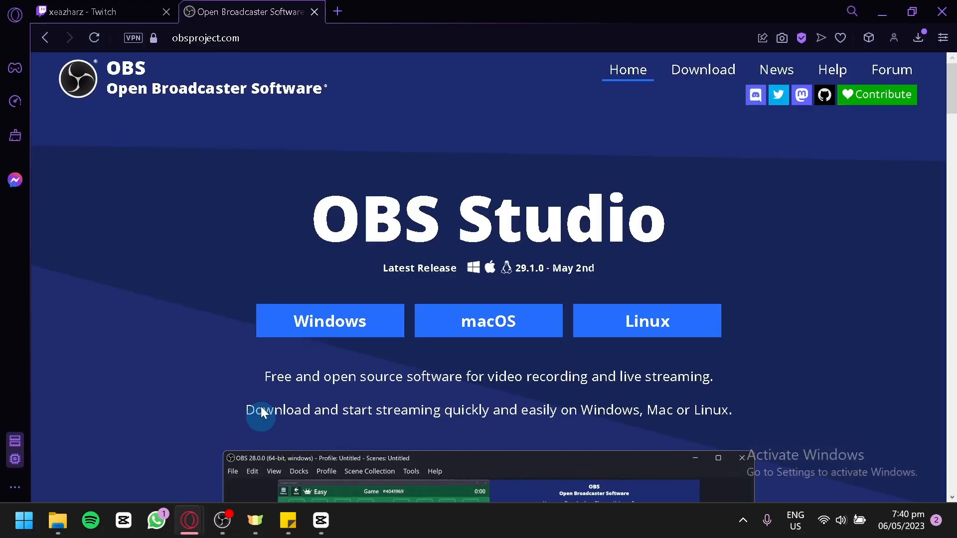
click(115, 11)
scroll(419, 246, down, 5)
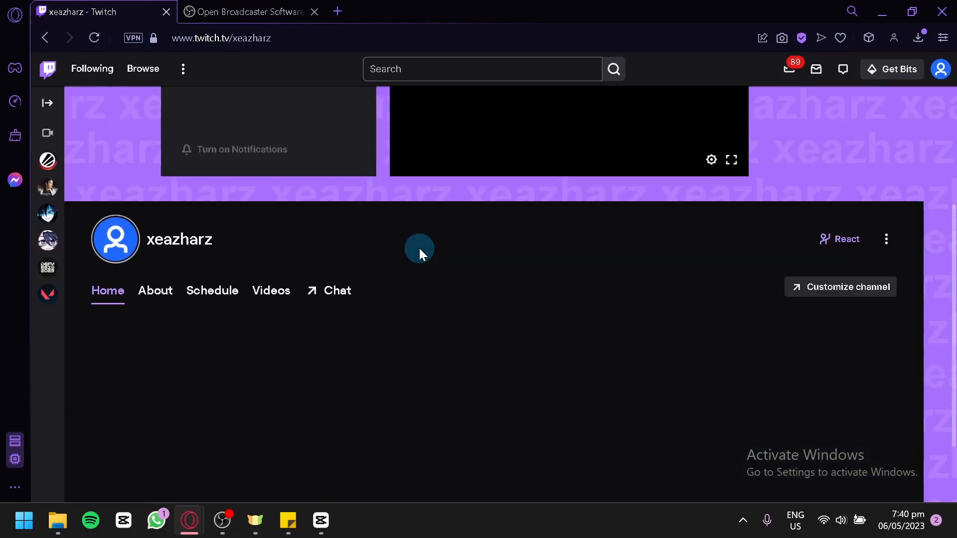
scroll(418, 247, up, 5)
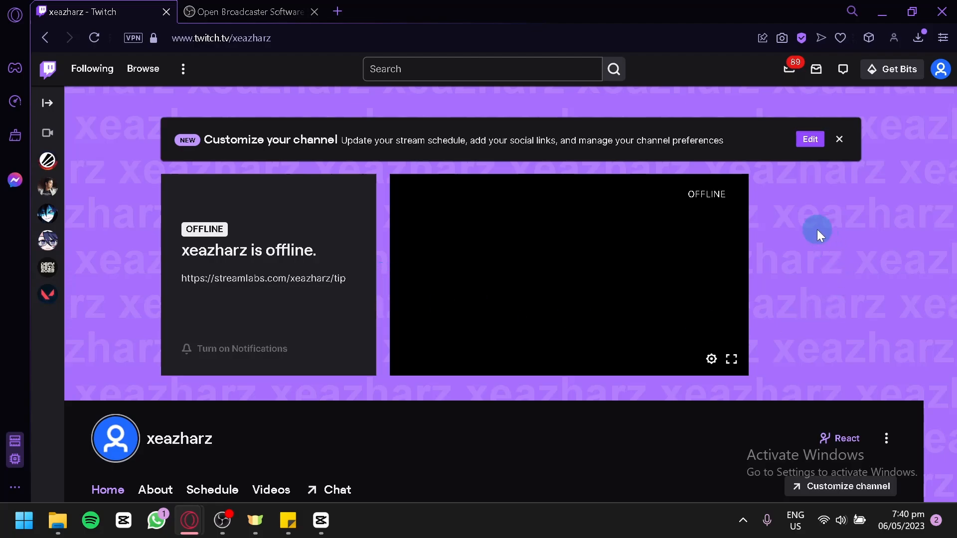
click(940, 70)
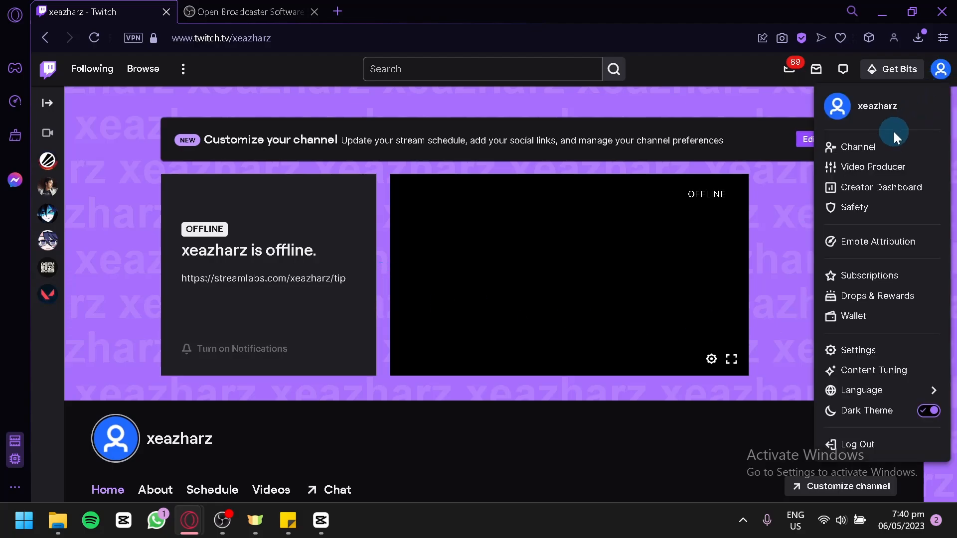
click(884, 187)
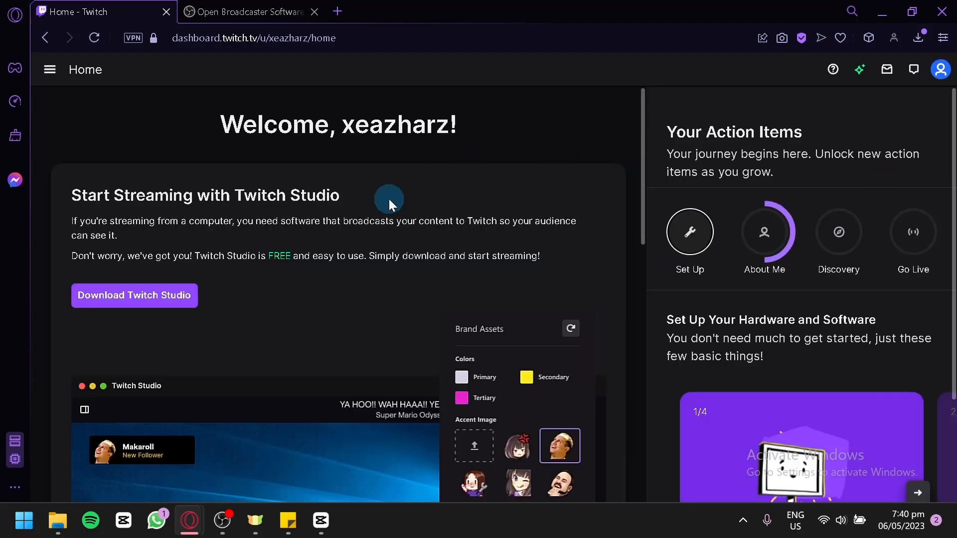
Step: Open the Stream settings in the Creator Dashboard and copy the primary stream key
click(51, 73)
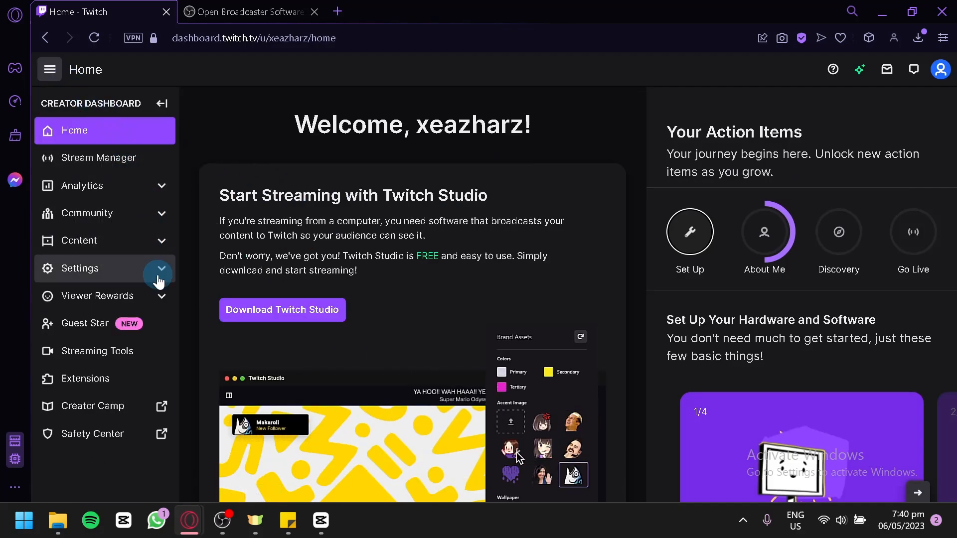
click(157, 275)
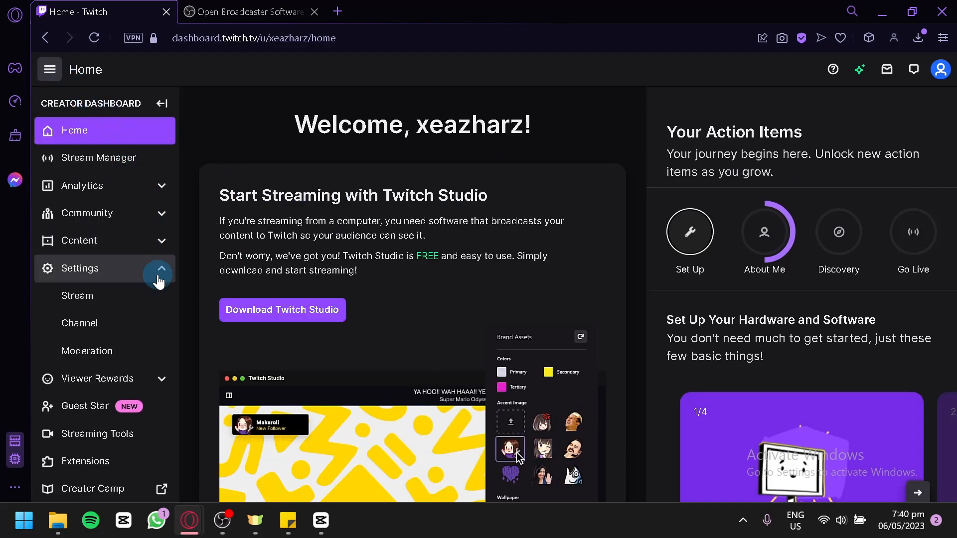
click(102, 314)
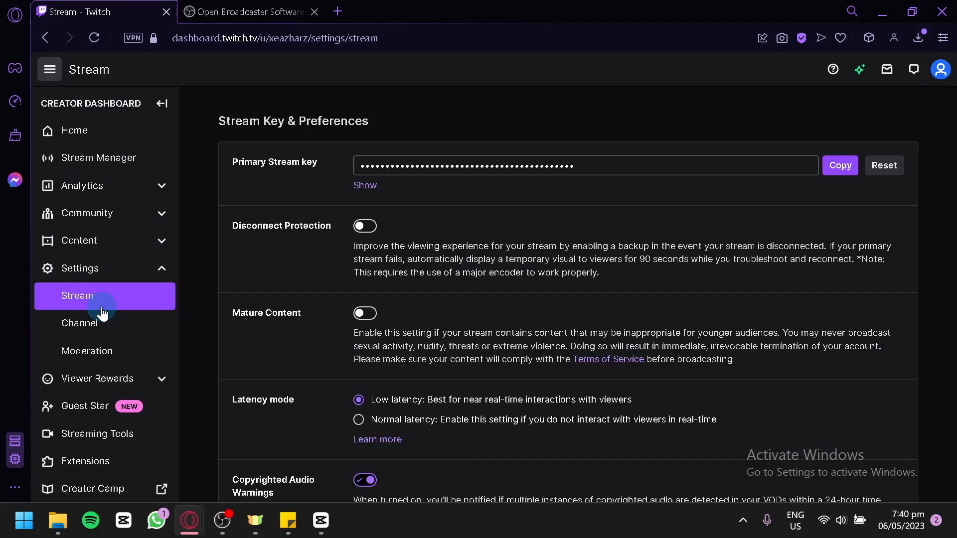
scroll(476, 261, down, 4)
scroll(777, 199, up, 4)
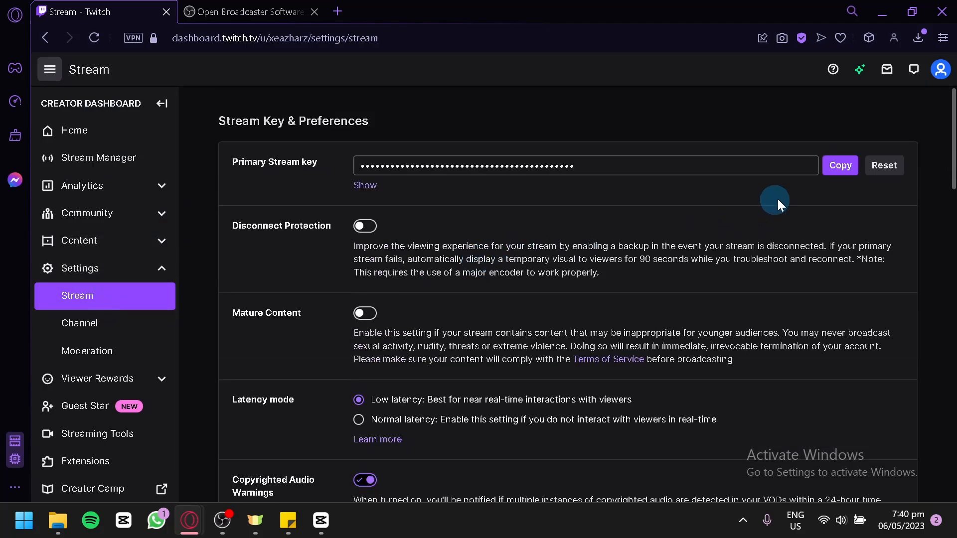
click(845, 164)
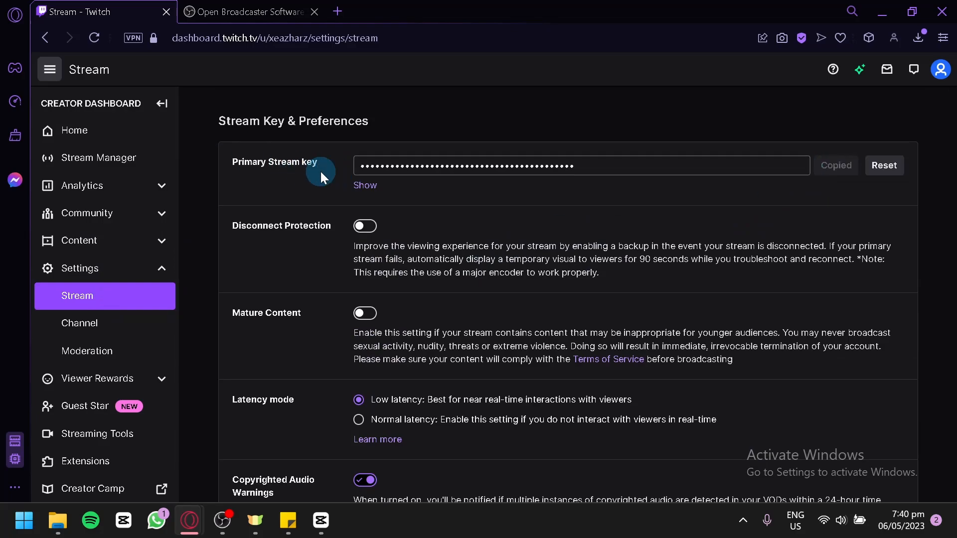
Step: Return to OBS and open the Stream page of the Settings
click(222, 520)
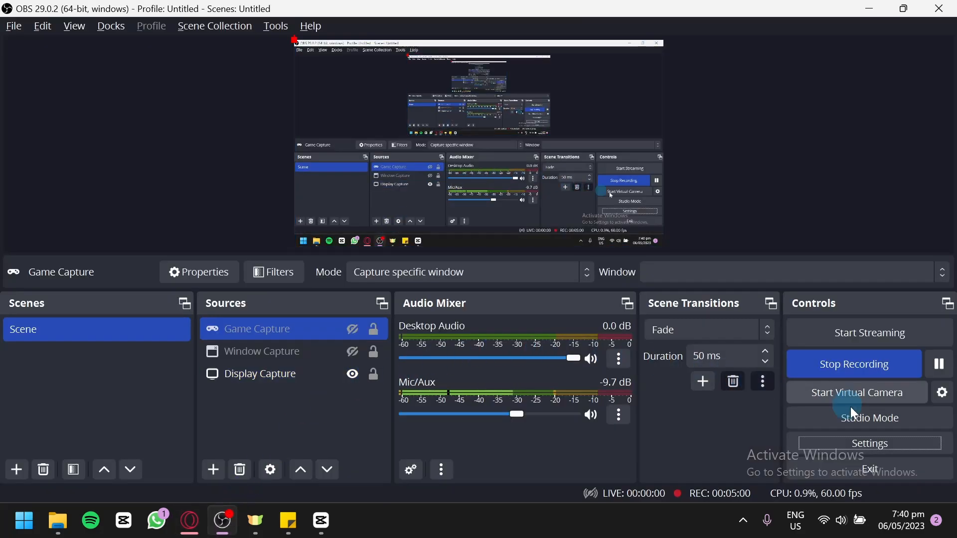
click(877, 442)
click(874, 437)
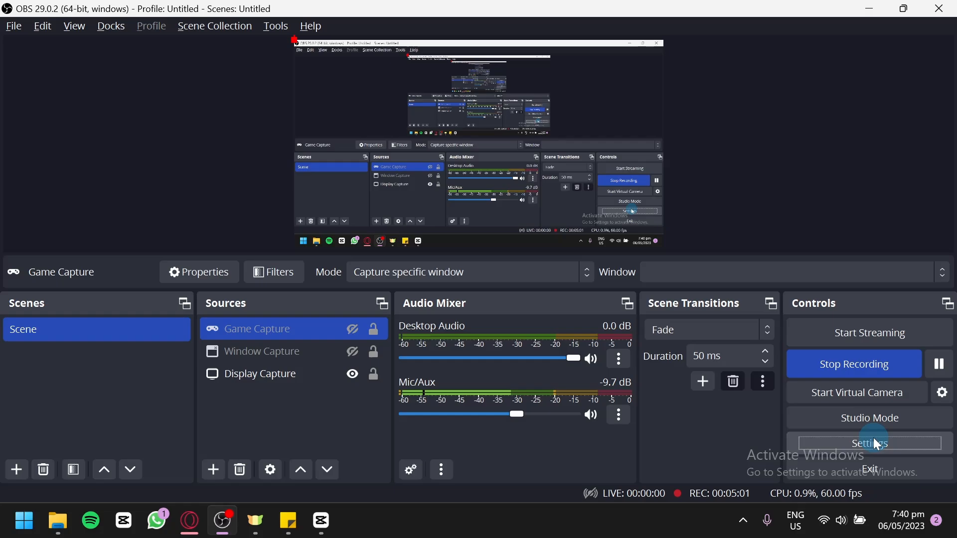
click(863, 434)
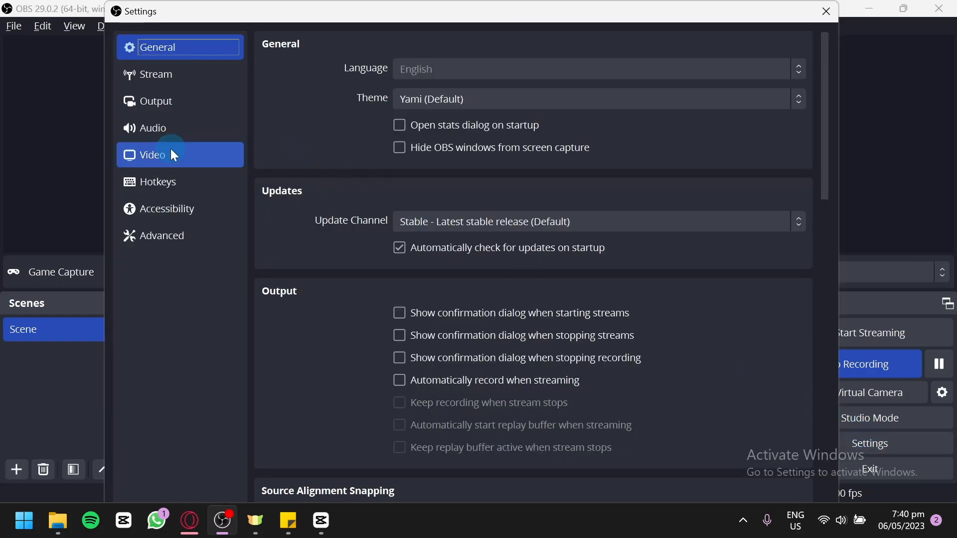
click(172, 85)
Step: Set the streaming service to Twitch, paste the copied stream key into the Stream Key field, and save the settings
click(484, 41)
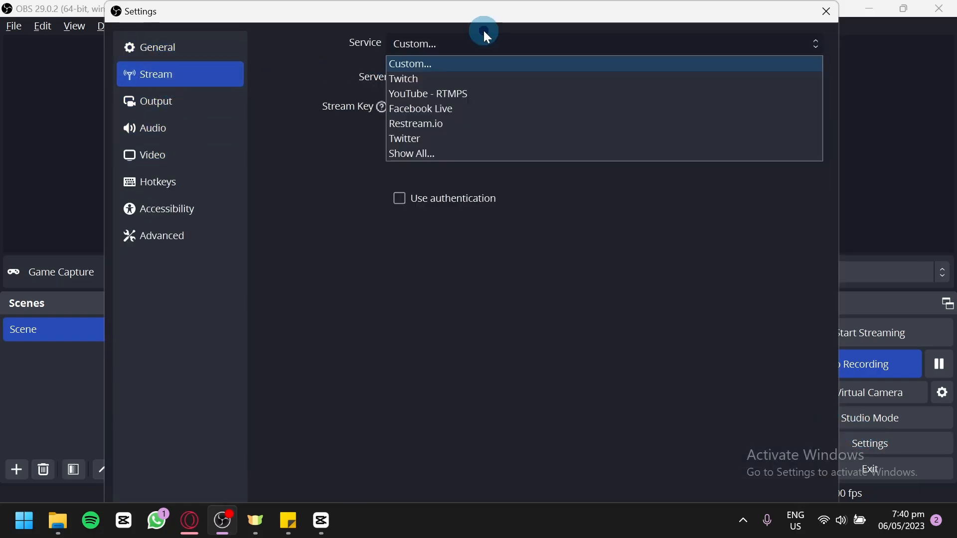
click(455, 65)
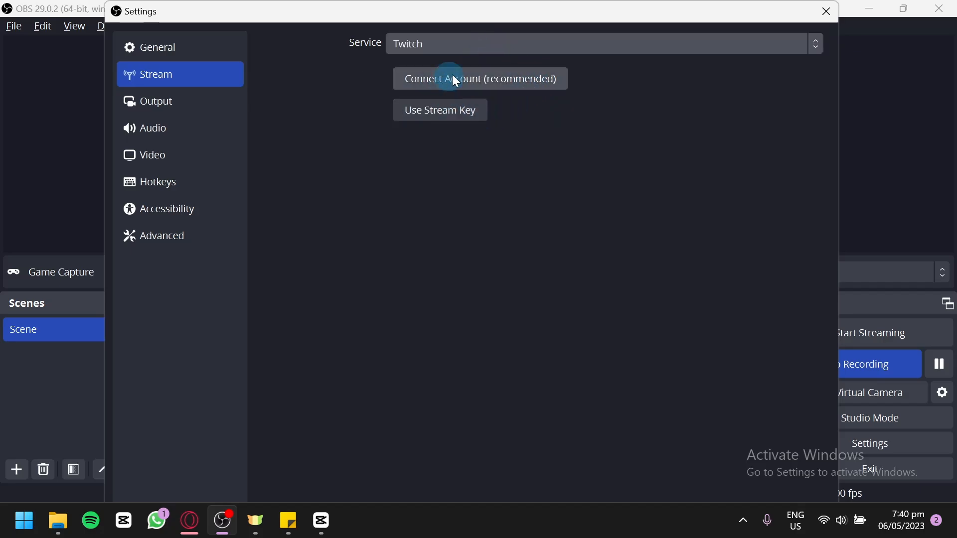
click(451, 115)
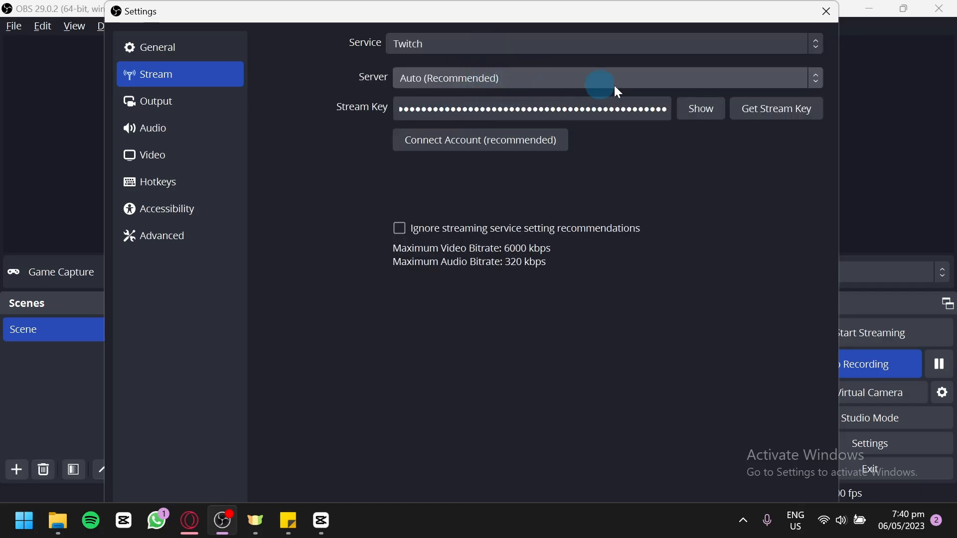
double_click(640, 109)
key(ctrl+v)
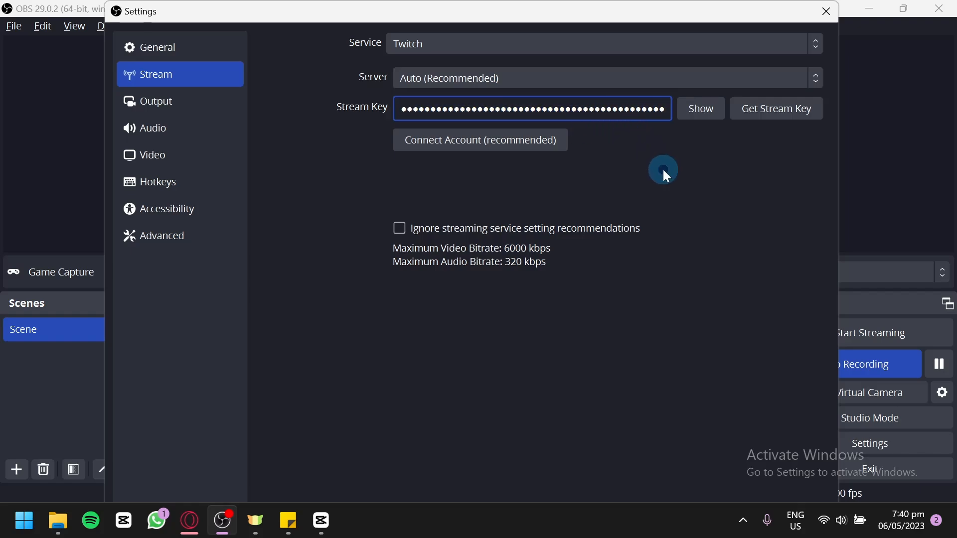
click(747, 110)
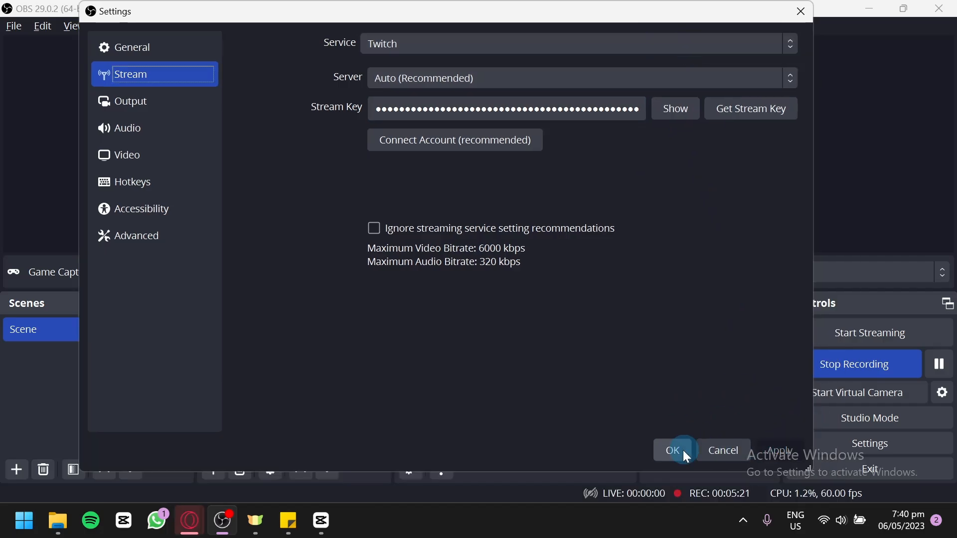
click(673, 451)
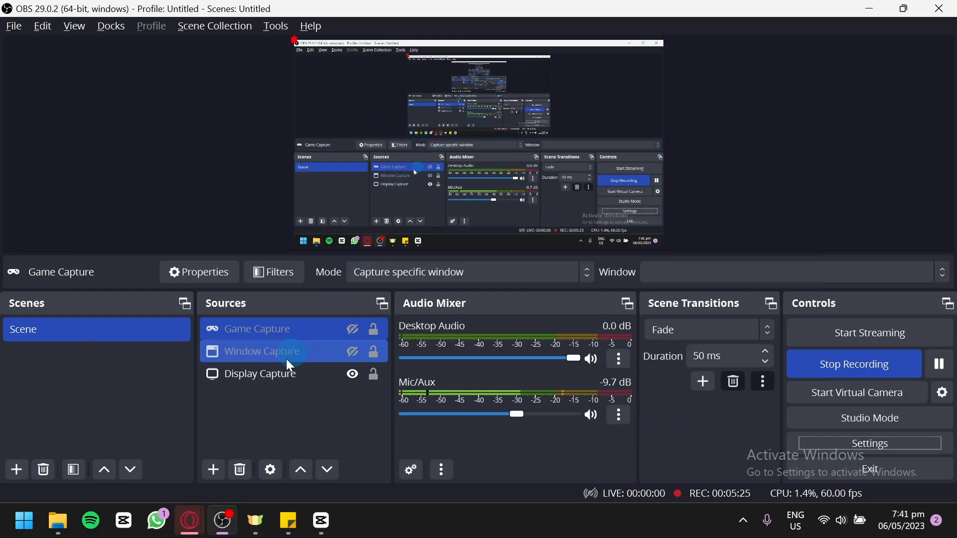
Step: Switch to the browser's Twitch dashboard and open the Stream Manager
mouse_move(190, 513)
click(244, 479)
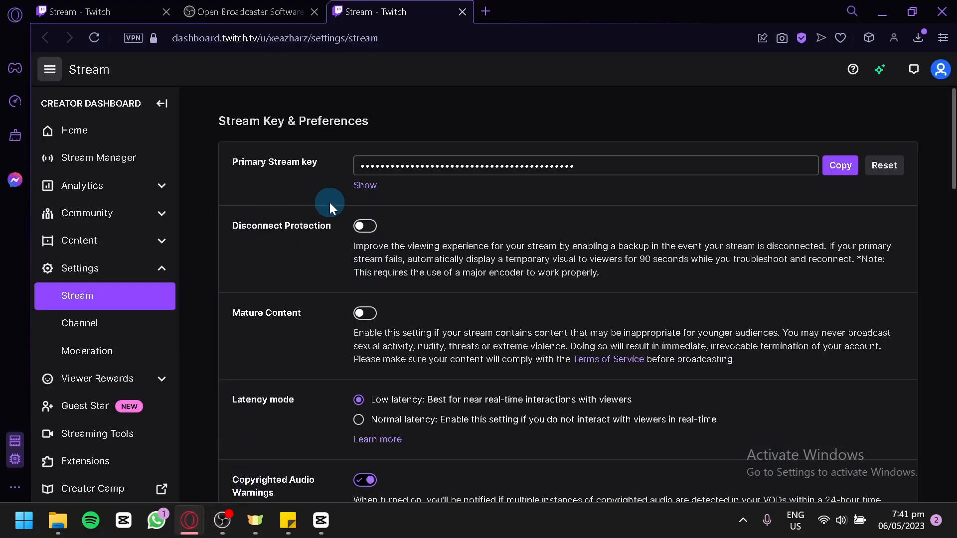
scroll(330, 202, down, 4)
scroll(330, 203, up, 4)
click(123, 134)
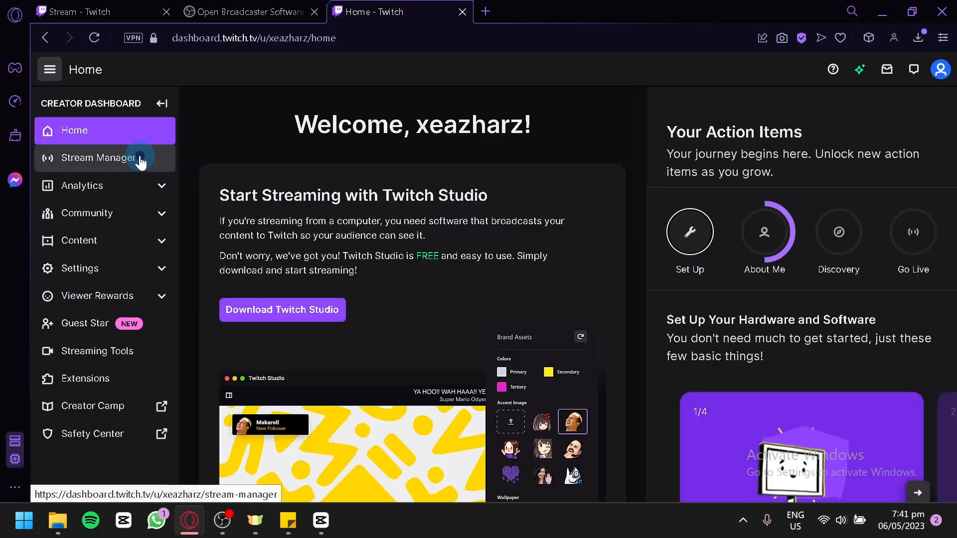
click(136, 159)
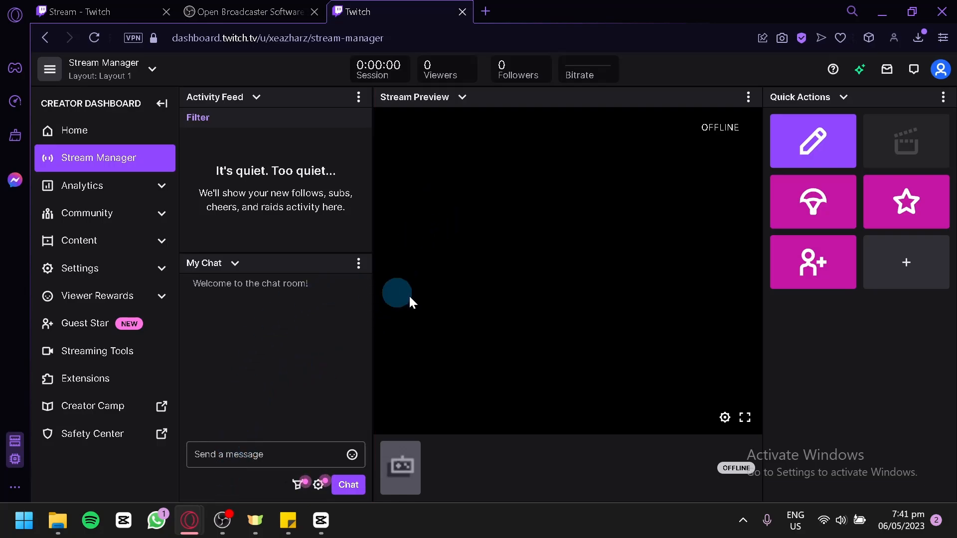
Step: Switch to OBS and start streaming
mouse_move(193, 526)
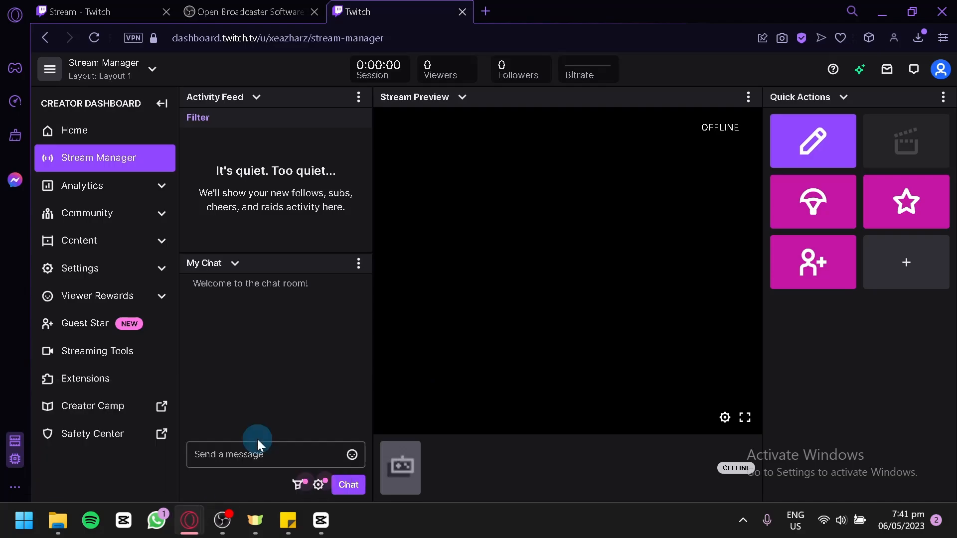
click(223, 521)
click(848, 334)
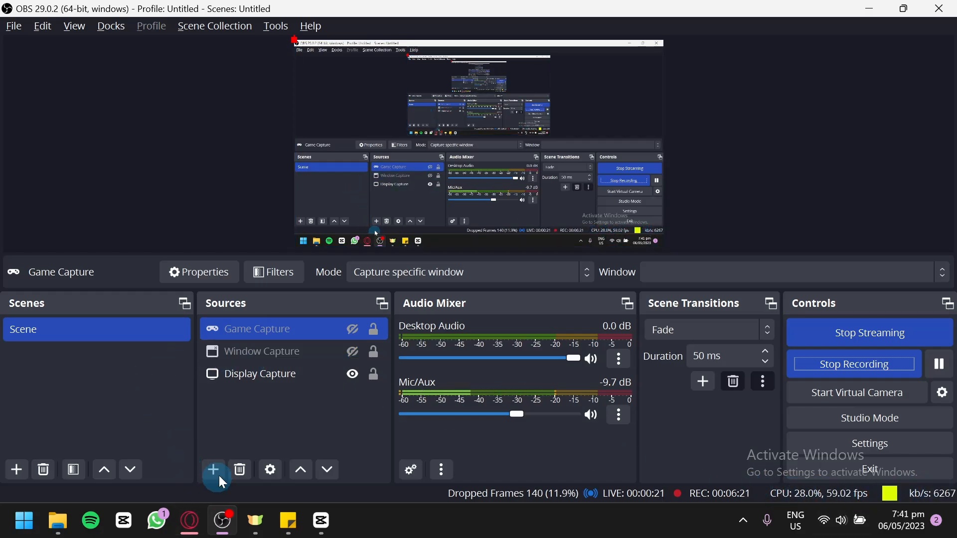
Step: Switch back to the Stream Manager to watch the live stream preview
mouse_move(192, 522)
click(230, 464)
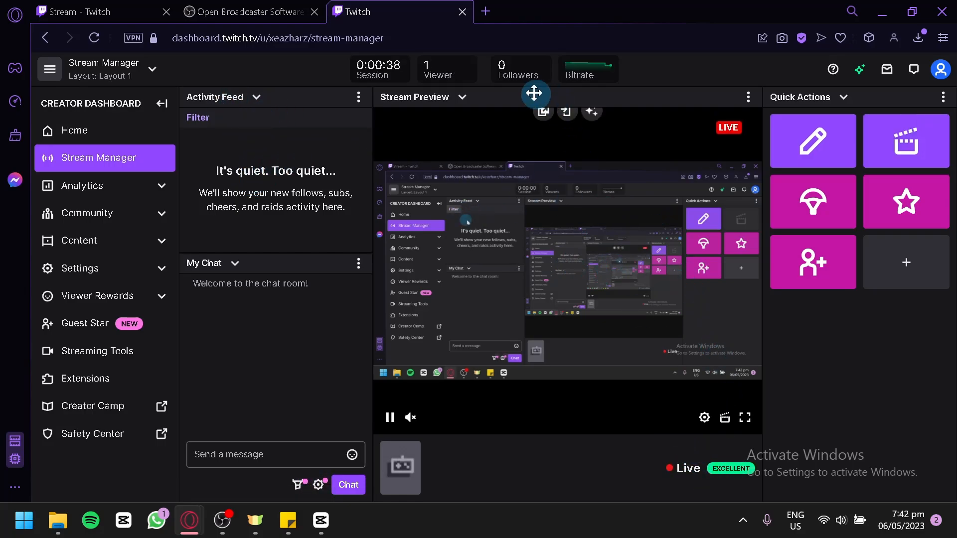
mouse_move(591, 79)
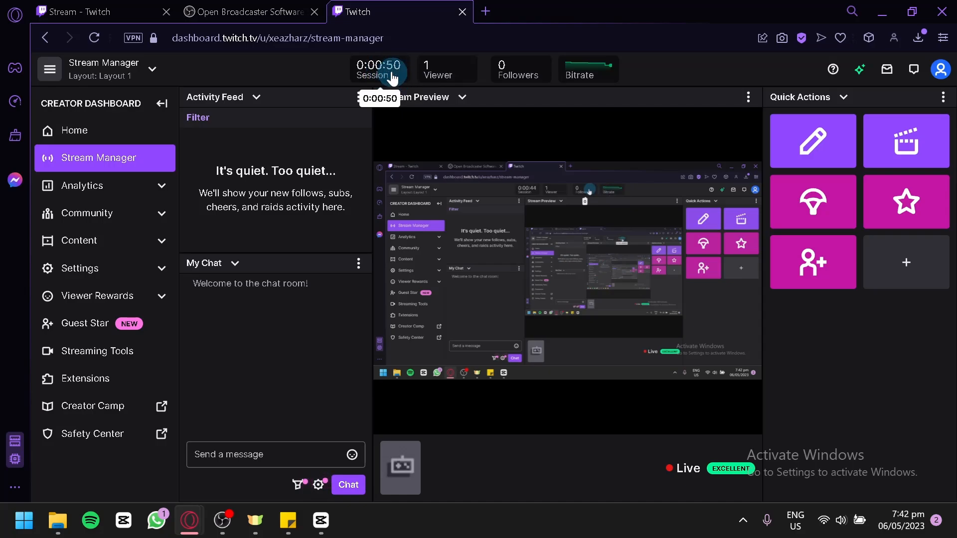
Step: Send the chat message "hi" from the Stream Manager chat
click(318, 486)
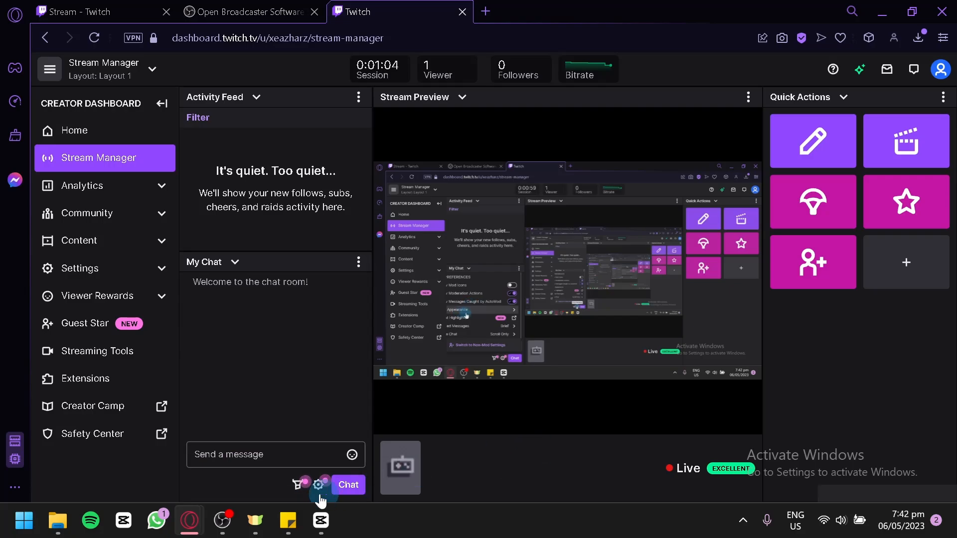
click(249, 461)
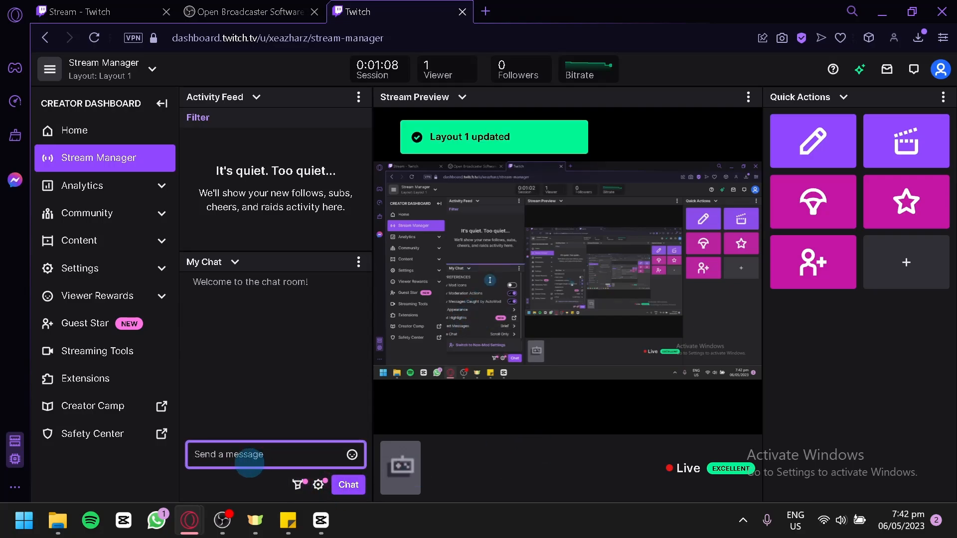
text(hi)
key(Return)
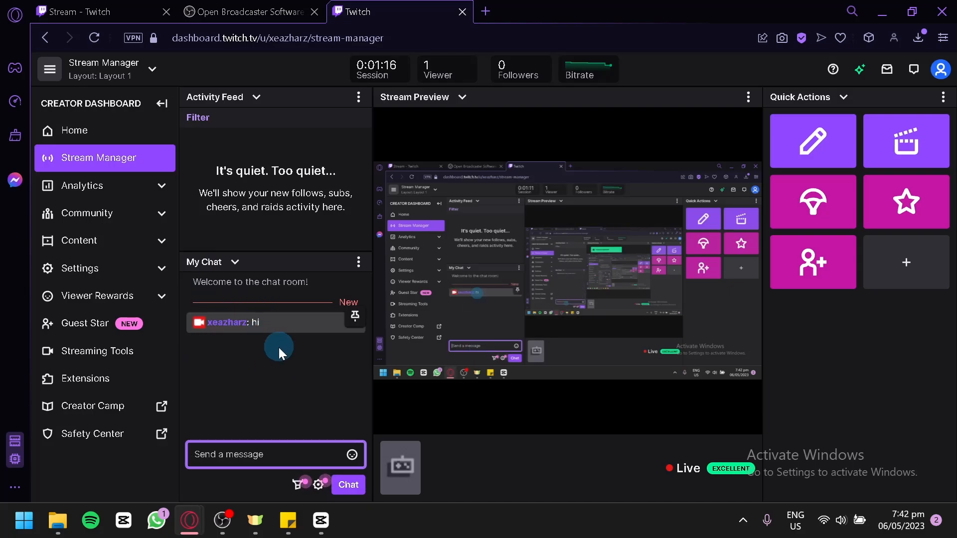
Step: Switch to OBS and stop streaming
click(222, 520)
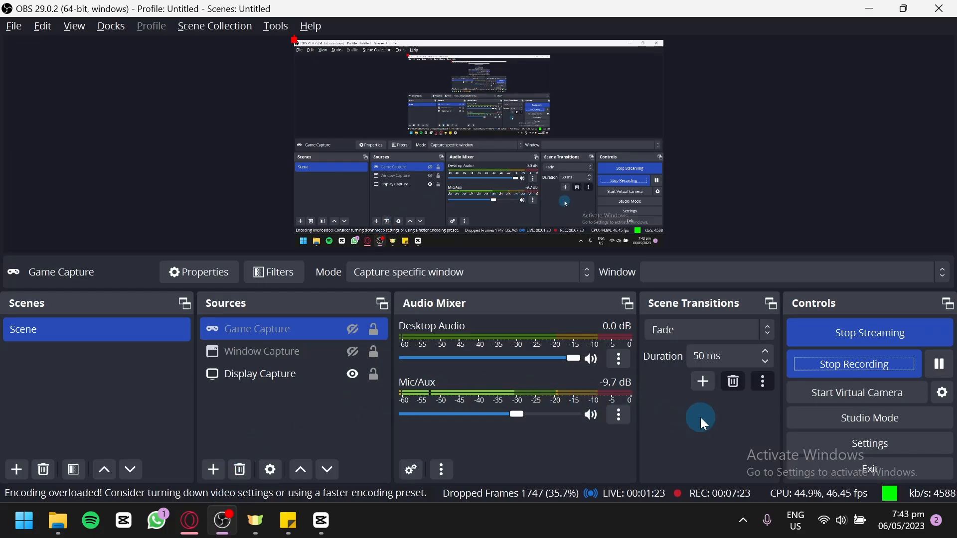
click(821, 336)
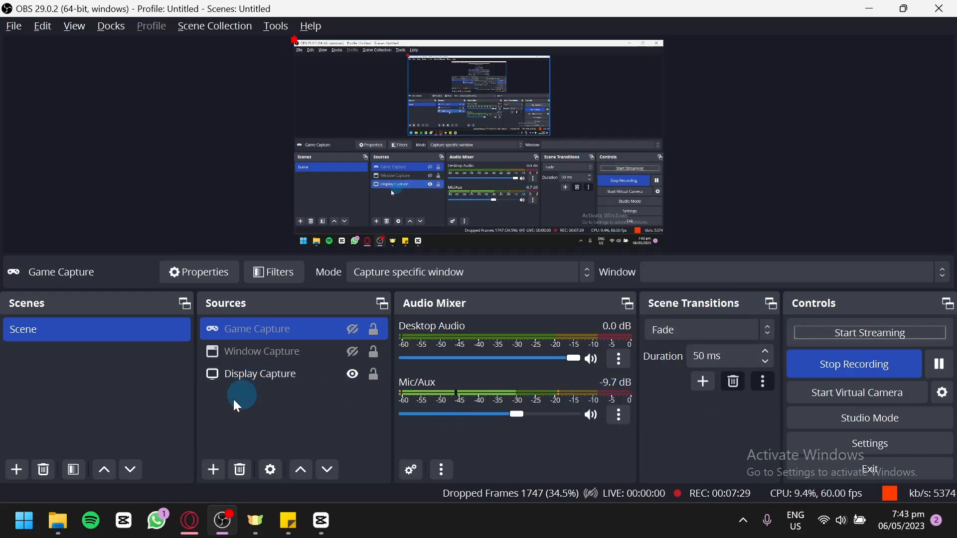
Step: Add a new Window Capture source set to capture the Twitch - Opera window
click(215, 470)
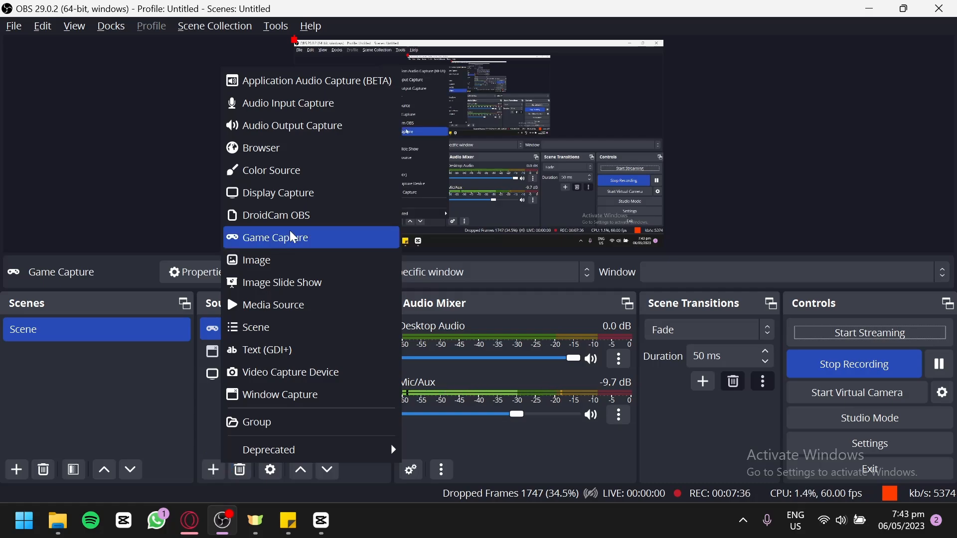
click(284, 396)
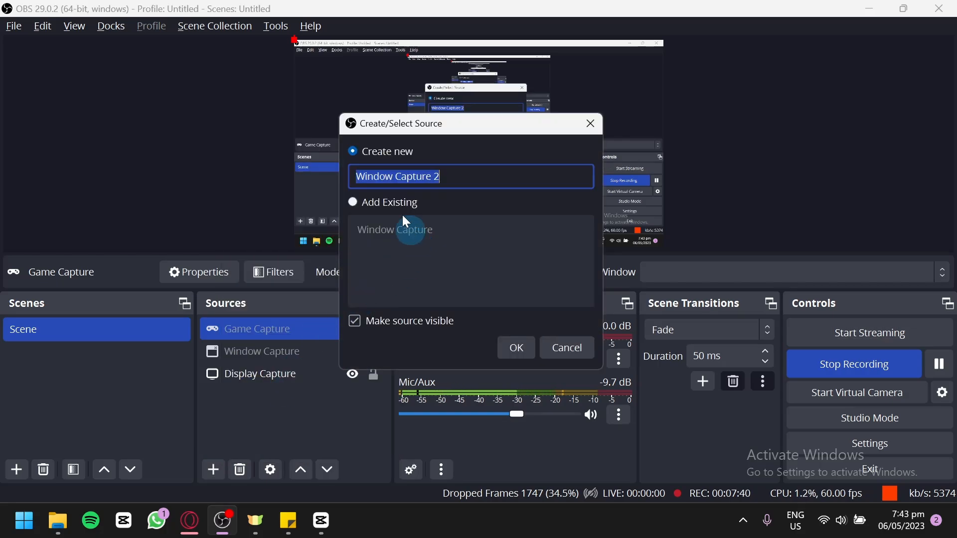
click(513, 348)
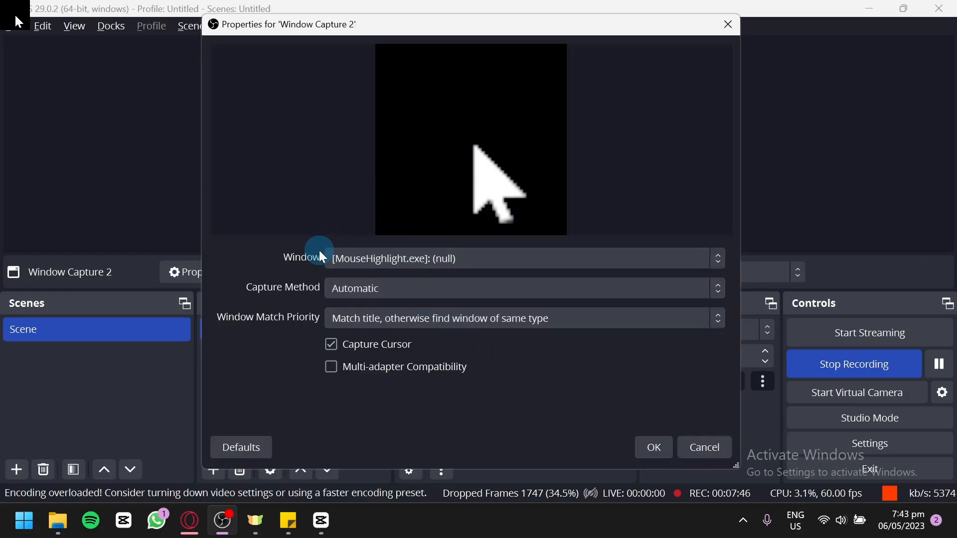
click(366, 260)
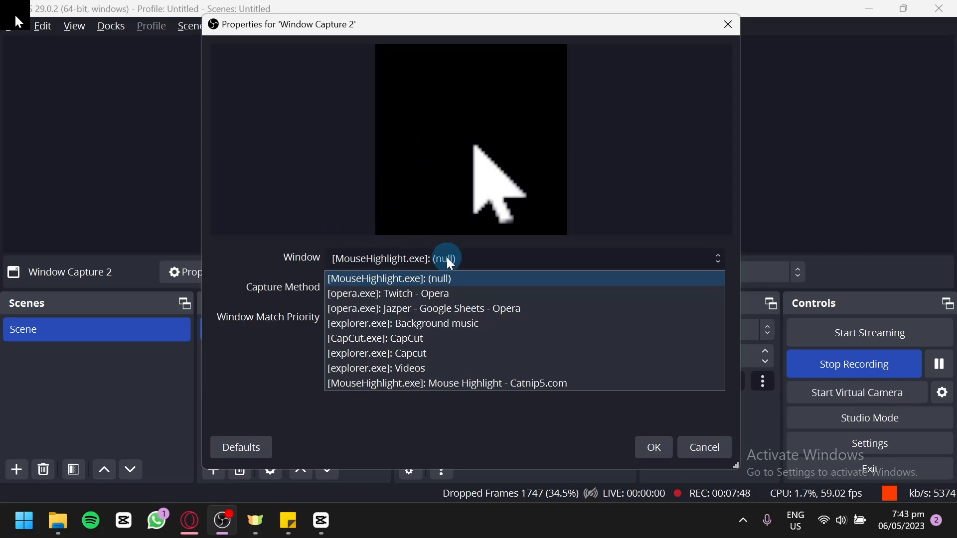
click(403, 296)
click(393, 294)
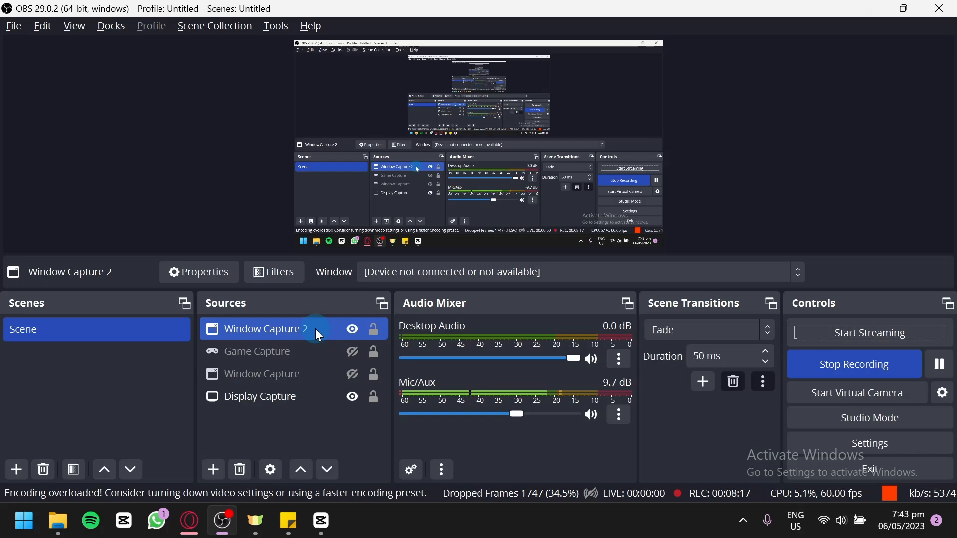
Step: Remove the Window Capture 2 and Game Capture sources from the scene
right_click(234, 331)
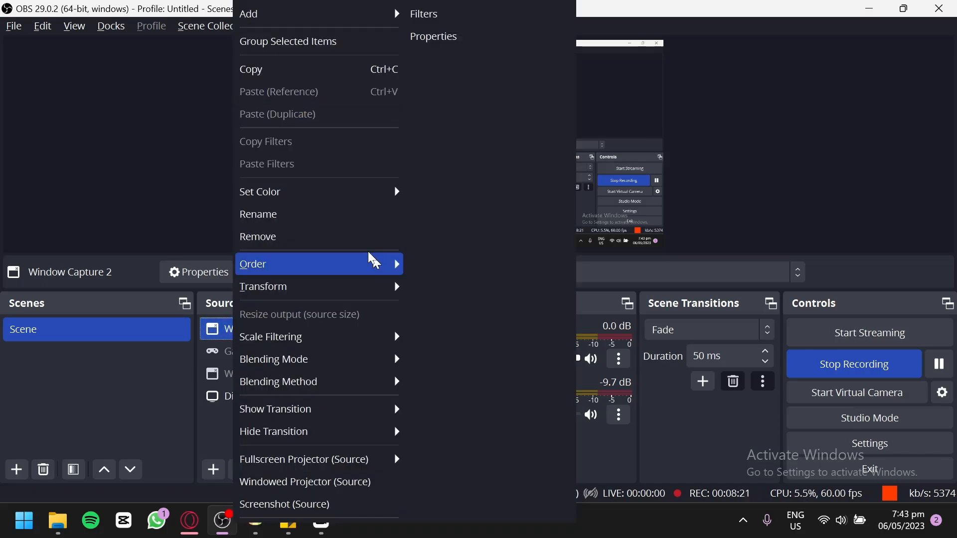
click(354, 238)
click(538, 267)
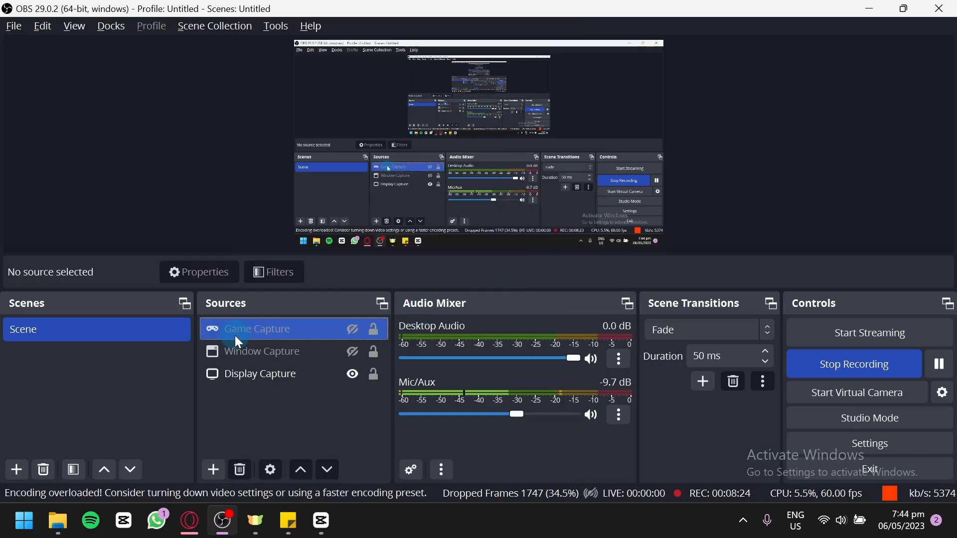
right_click(246, 327)
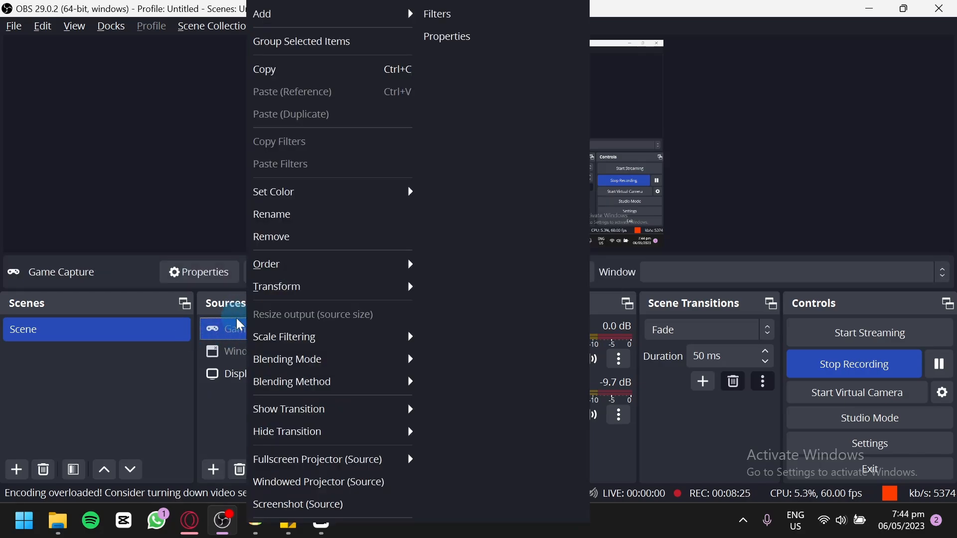
click(283, 238)
click(531, 271)
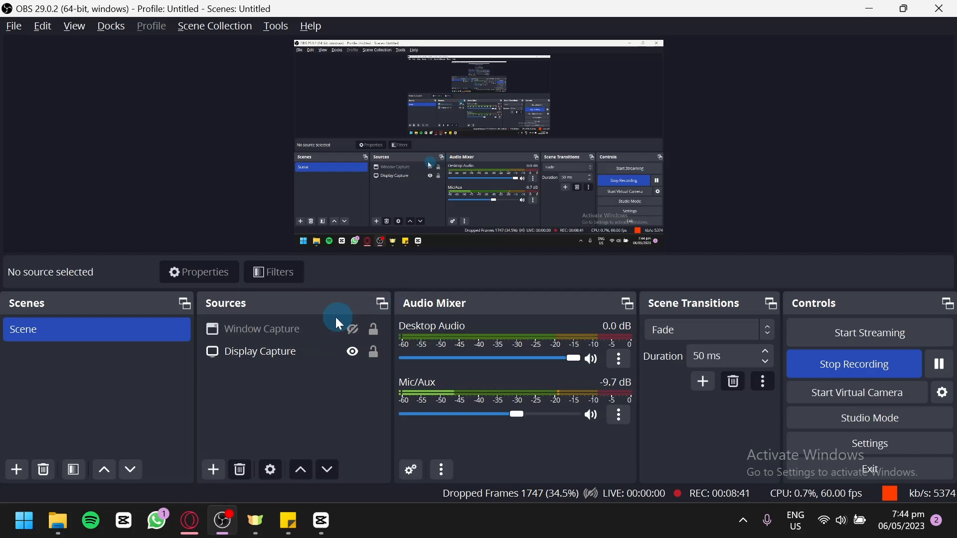
Step: Rearrange the dock layout by moving the Sources dock and resizing the Sources, Audio Mixer and Scene Transitions panels
drag(309, 305, 85, 311)
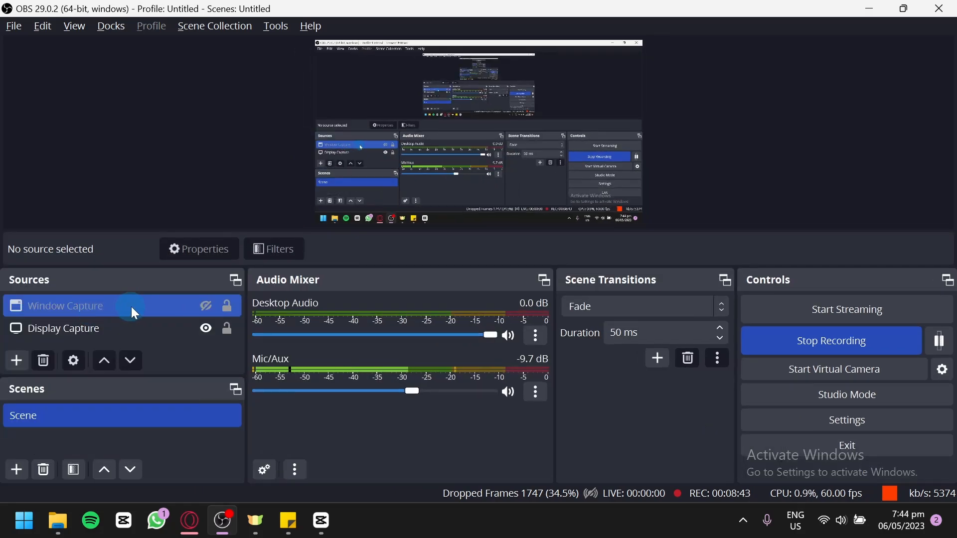
drag(132, 286, 379, 315)
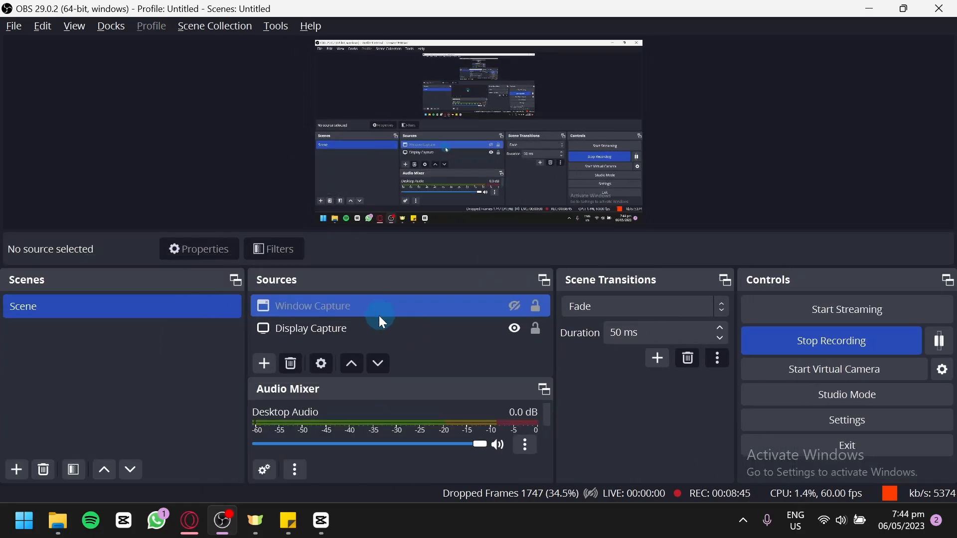
drag(469, 391, 559, 303)
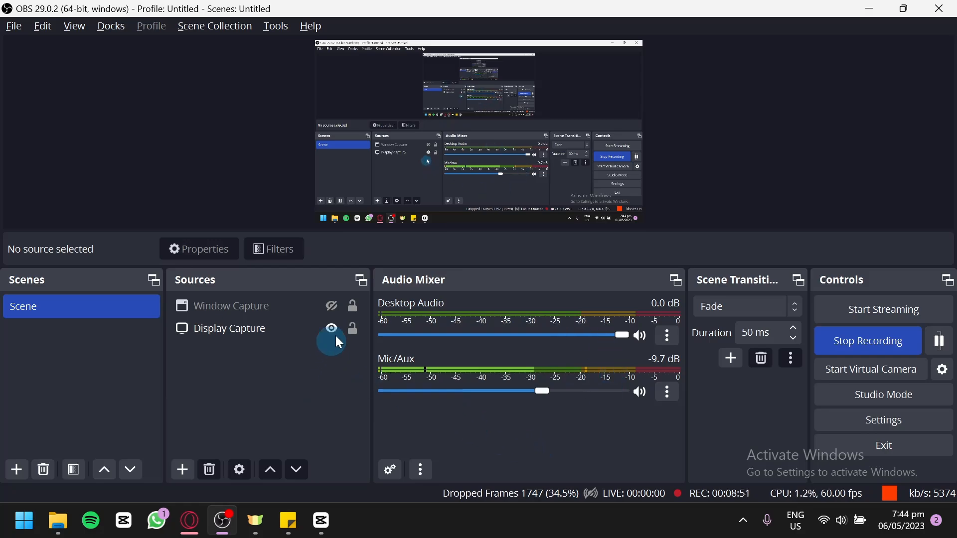
click(358, 330)
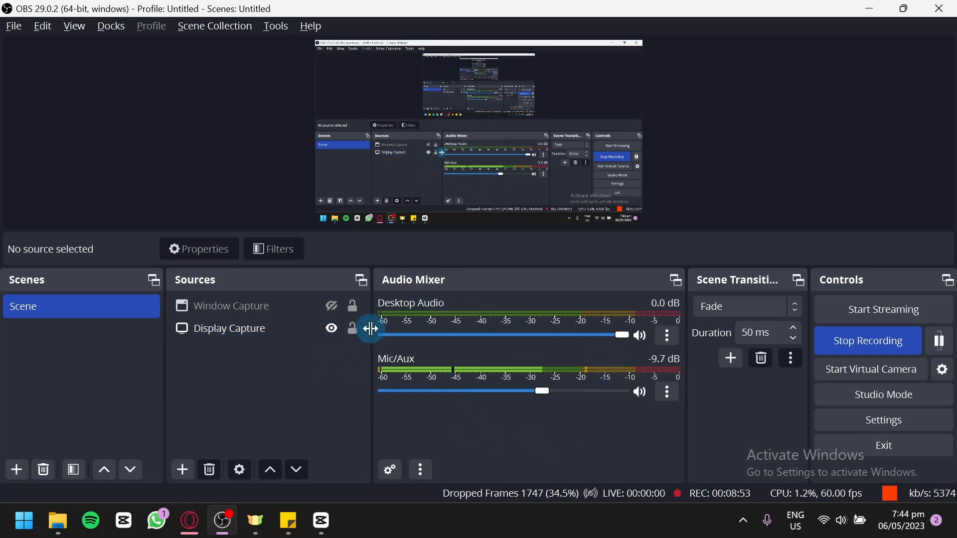
drag(368, 327, 519, 314)
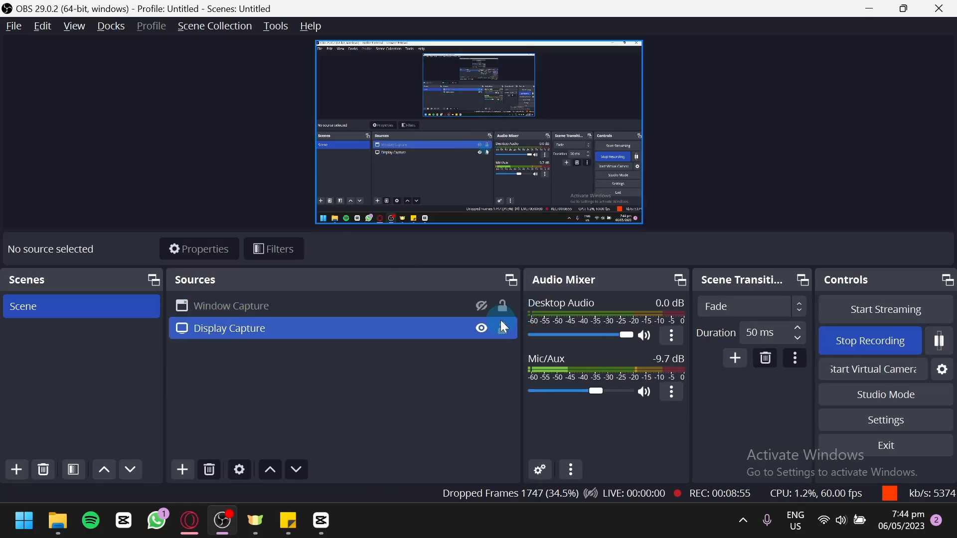
drag(519, 342, 434, 309)
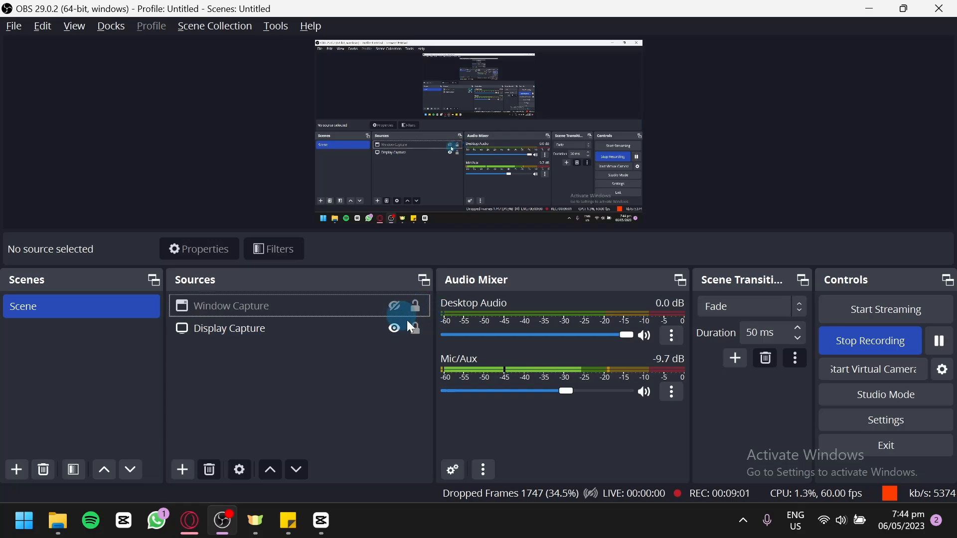
drag(434, 356, 377, 358)
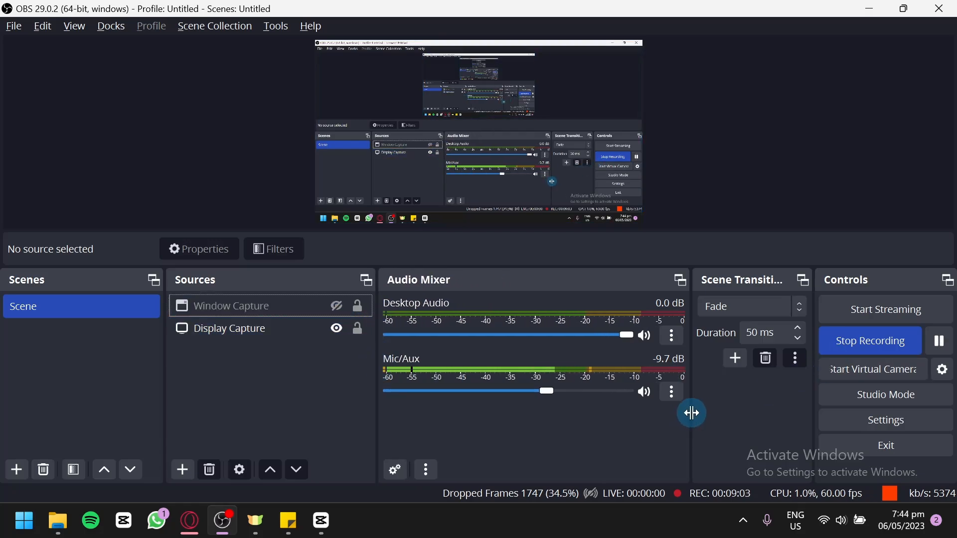
drag(689, 412, 564, 437)
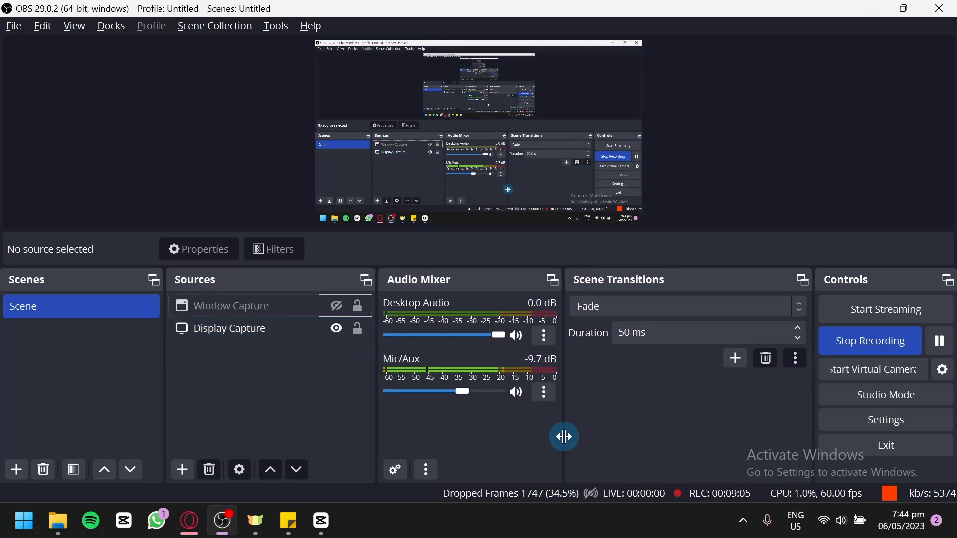